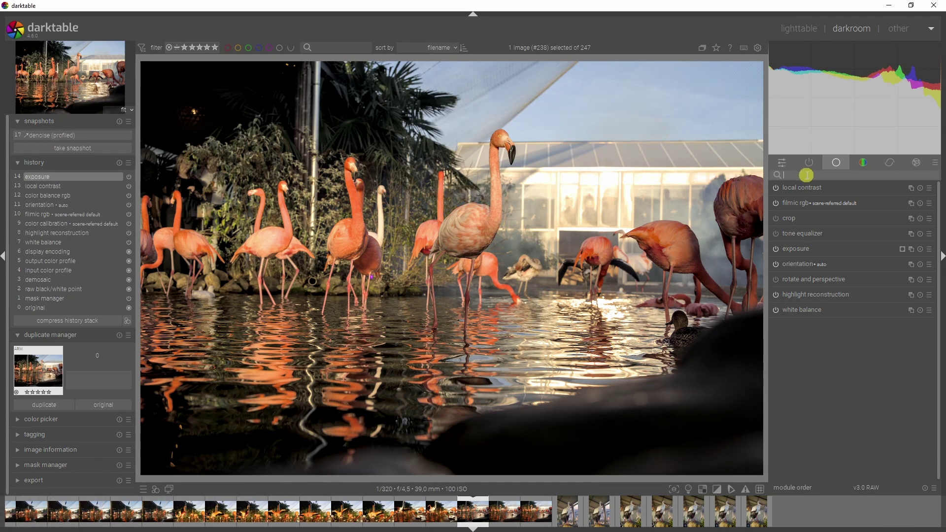
- Create a second exposure instance set to -1.500 EV to darken the flamingo photo
{"action": "type", "text": "expos"}
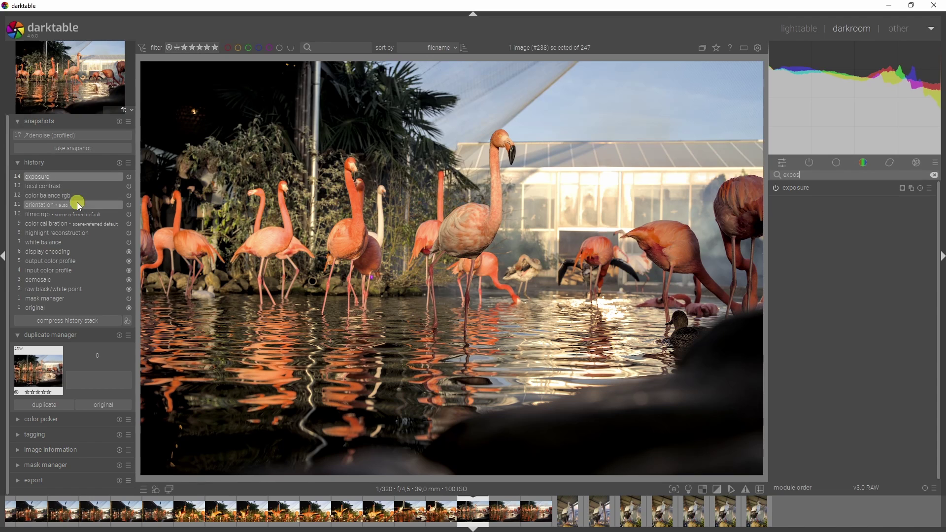
{"action": "key", "text": "Return"}
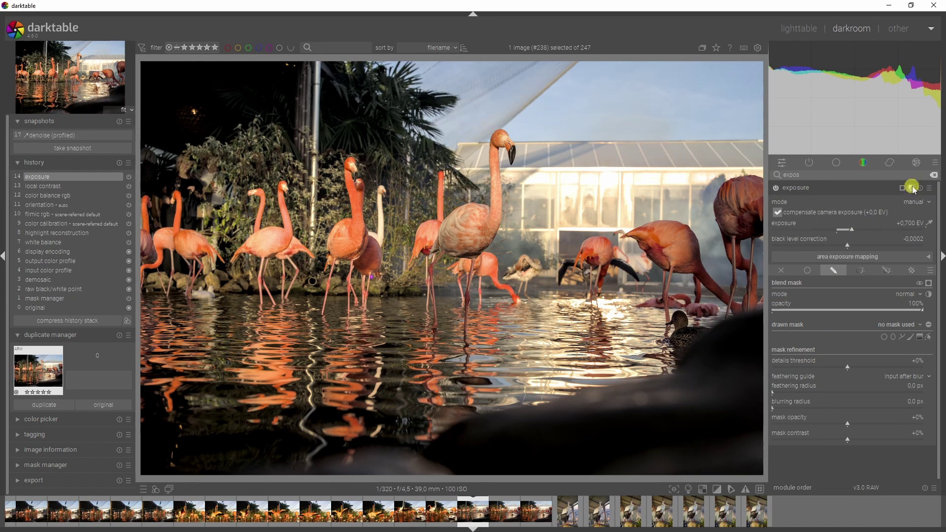
{"action": "left_click", "coordinate": [885, 199]}
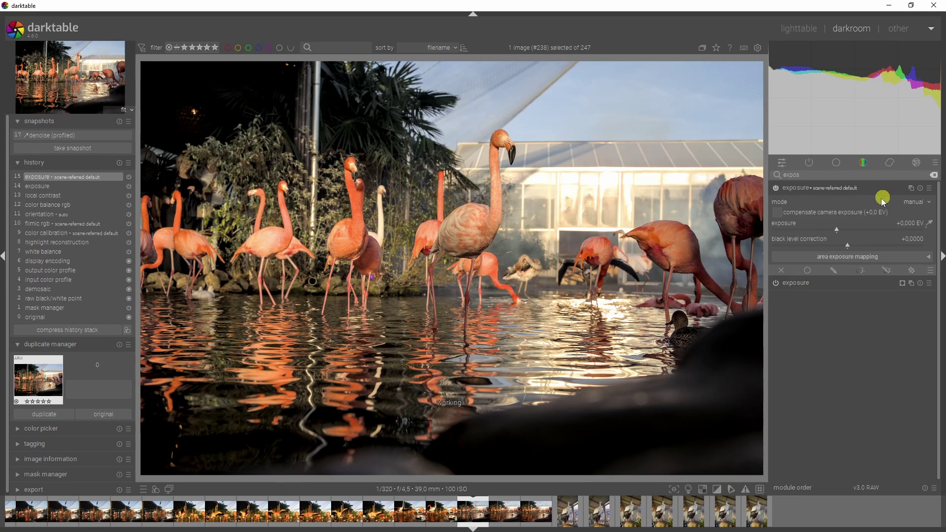
{"action": "left_click_drag", "start_coordinate": [784, 225], "coordinate": [804, 230]}
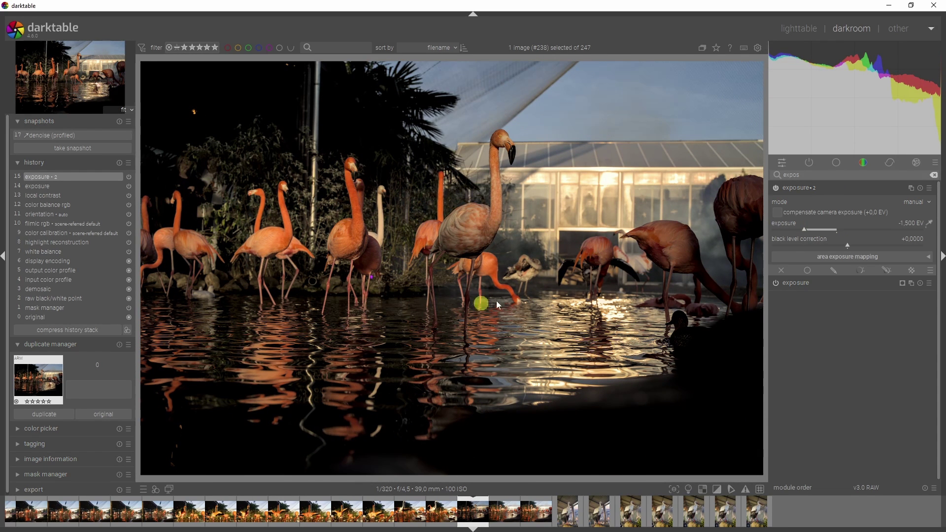
- Paint a drawn mask over the greenhouse with 21.8 px blurring and 94.2 px feathering
{"action": "left_click", "coordinate": [827, 272]}
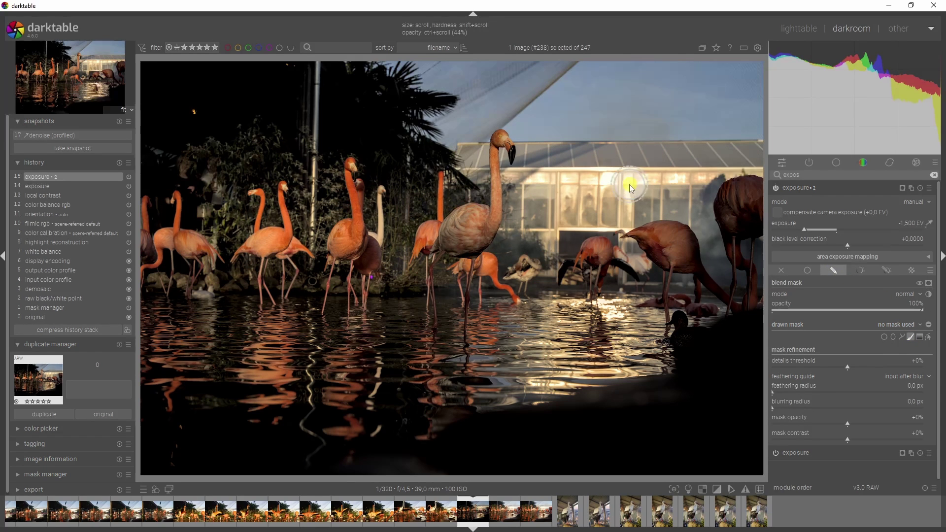
{"action": "mouse_move", "coordinate": [688, 178]}
{"action": "left_mouse_down"}
{"action": "mouse_move", "coordinate": [542, 184]}
{"action": "mouse_move", "coordinate": [602, 190]}
{"action": "mouse_move", "coordinate": [597, 211]}
{"action": "mouse_move", "coordinate": [566, 219]}
{"action": "left_mouse_up"}
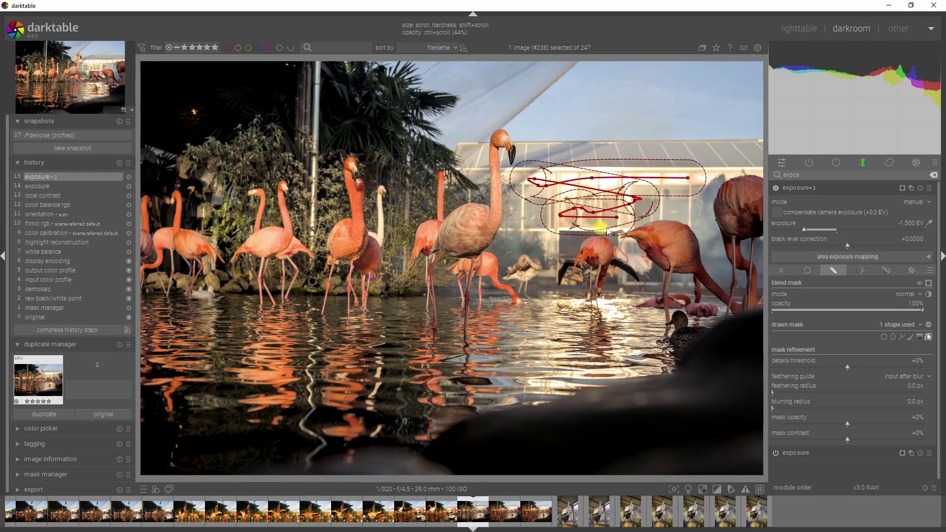
{"action": "left_click", "coordinate": [792, 408]}
{"action": "left_click", "coordinate": [831, 393]}
{"action": "left_click", "coordinate": [928, 337]}
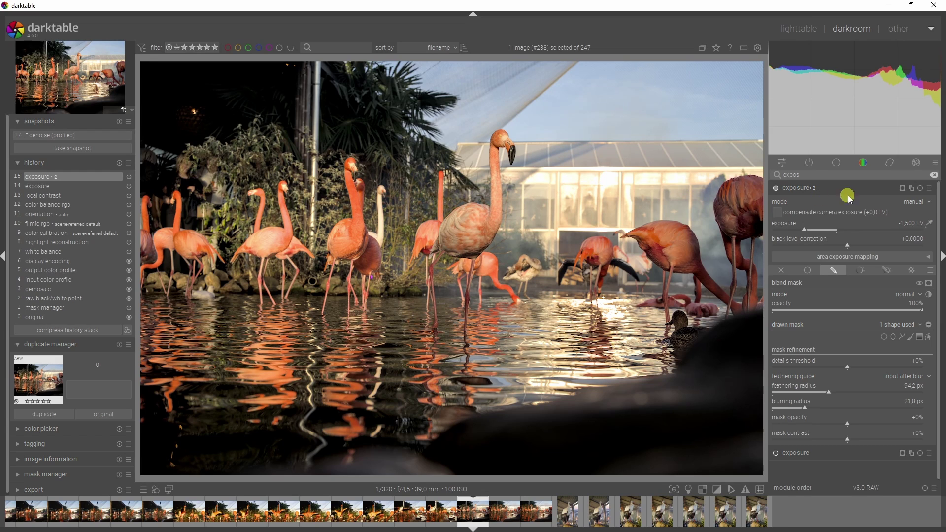
- Add a third exposure instance and brush a drawn mask along the central flamingo
{"action": "left_click", "coordinate": [912, 188]}
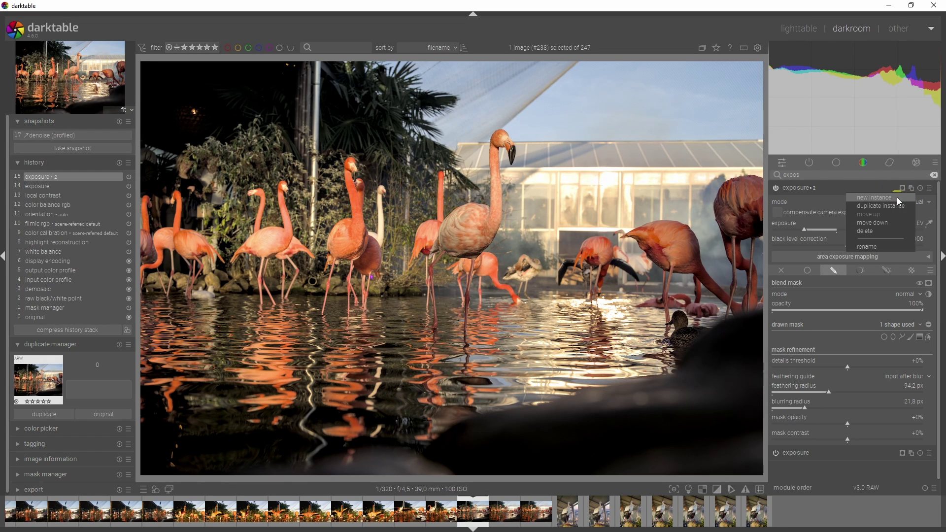
{"action": "left_click", "coordinate": [897, 197]}
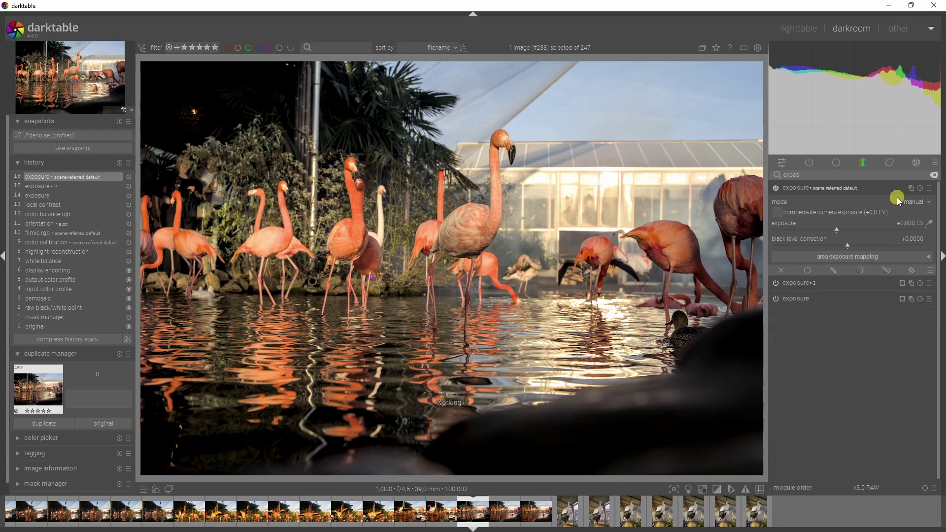
{"action": "left_click", "coordinate": [839, 271]}
{"action": "left_click", "coordinate": [911, 337]}
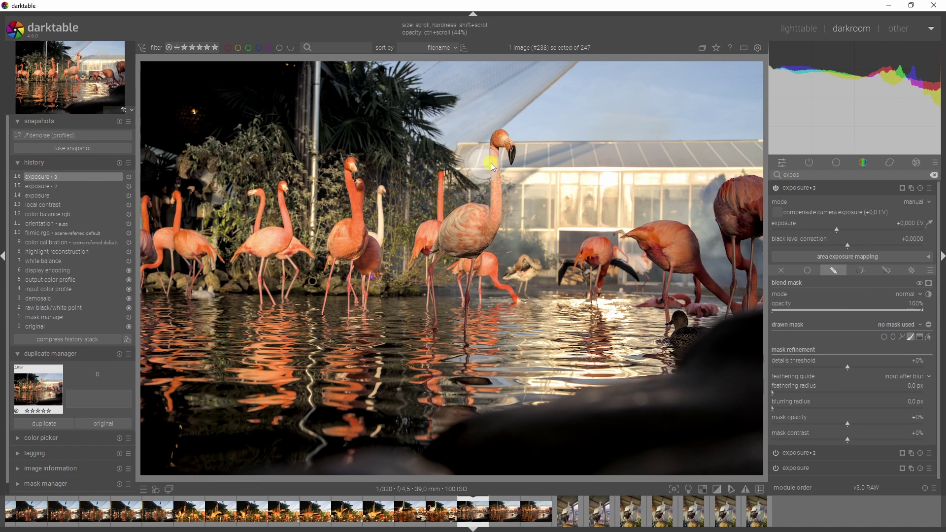
{"action": "mouse_move", "coordinate": [498, 167]}
{"action": "left_mouse_down"}
{"action": "mouse_move", "coordinate": [488, 229]}
{"action": "mouse_move", "coordinate": [464, 222]}
{"action": "mouse_move", "coordinate": [449, 244]}
{"action": "mouse_move", "coordinate": [480, 242]}
{"action": "left_mouse_up"}
{"action": "left_click", "coordinate": [831, 270]}
- Brighten the flamingo +1.932 EV with 24.7 px blurring and 86.9 px feathering, then compare on/off
{"action": "left_click_drag", "start_coordinate": [837, 228], "coordinate": [879, 232]}
{"action": "left_click", "coordinate": [811, 405]}
{"action": "left_click", "coordinate": [823, 393]}
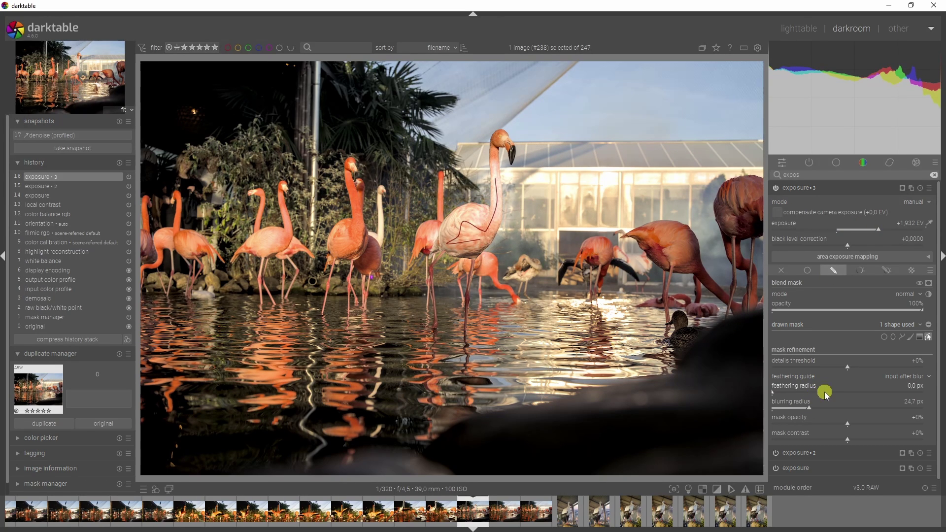
{"action": "left_click", "coordinate": [928, 337]}
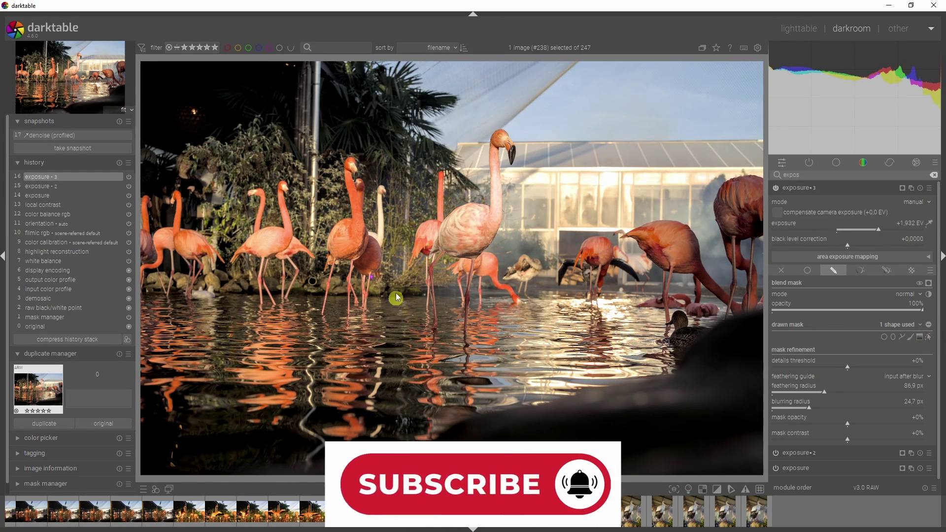
{"action": "left_click", "coordinate": [776, 188]}
{"action": "left_click", "coordinate": [776, 189]}
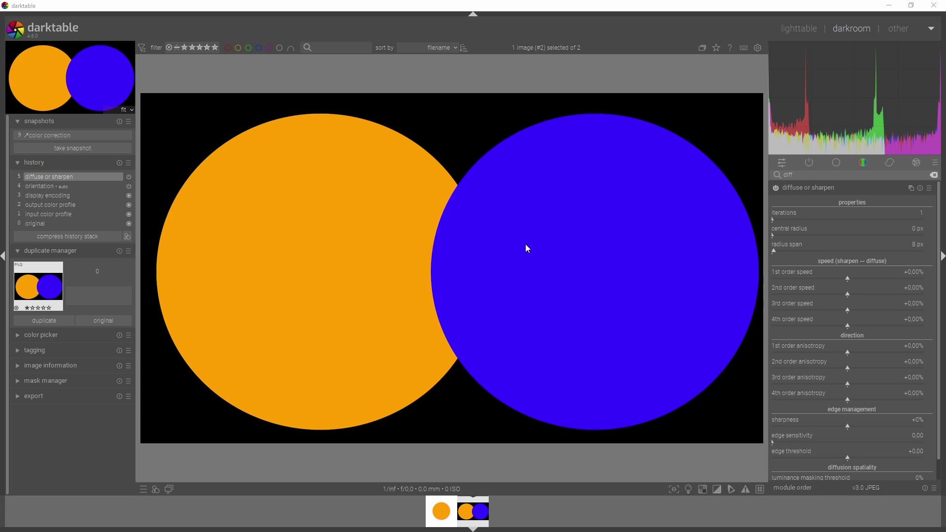
- Set diffuse or sharpen to 12 iterations and a 124 px radius span
{"action": "right_click", "coordinate": [923, 217]}
{"action": "type", "text": "12"}
{"action": "key", "text": "Return"}
{"action": "left_click", "coordinate": [790, 249]}
{"action": "left_click", "coordinate": [808, 250]}
- Try raising the 1st, 2nd and 3rd order speeds, resetting each back to zero
{"action": "left_click_drag", "start_coordinate": [857, 276], "coordinate": [876, 276]}
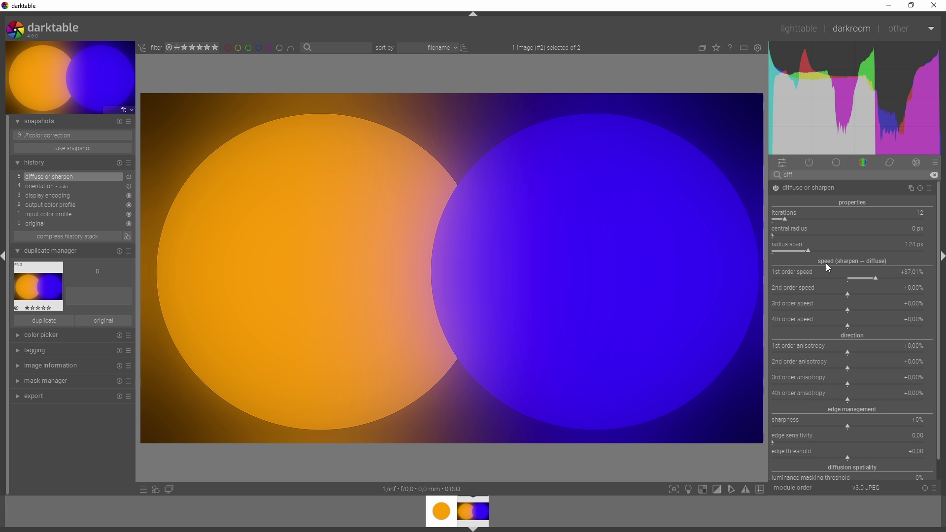
{"action": "double_click", "coordinate": [861, 279]}
{"action": "left_click", "coordinate": [850, 294]}
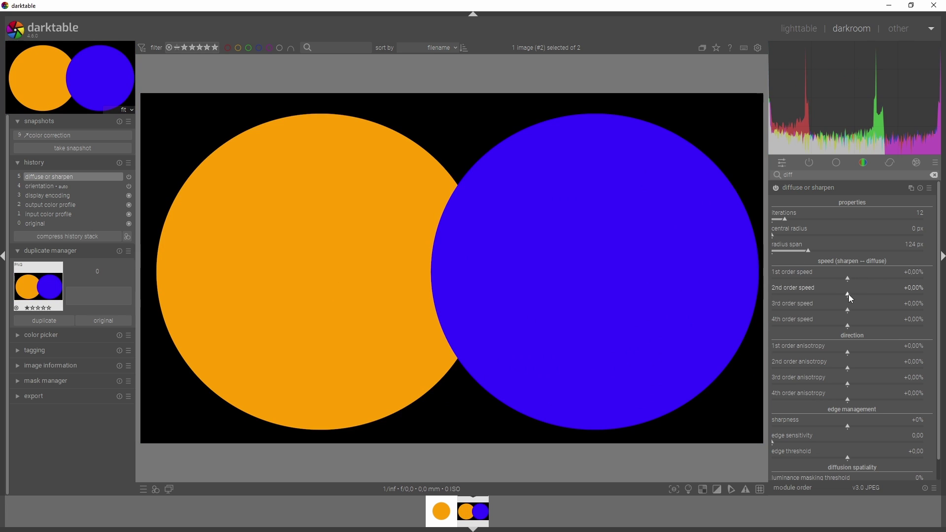
{"action": "left_click_drag", "start_coordinate": [850, 294], "coordinate": [874, 294]}
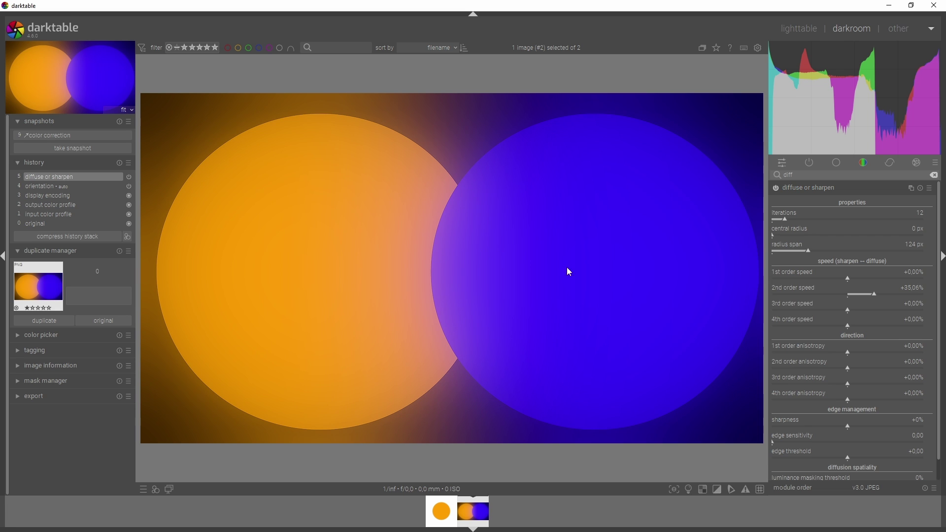
{"action": "double_click", "coordinate": [861, 296]}
{"action": "left_click_drag", "start_coordinate": [847, 309], "coordinate": [865, 309]}
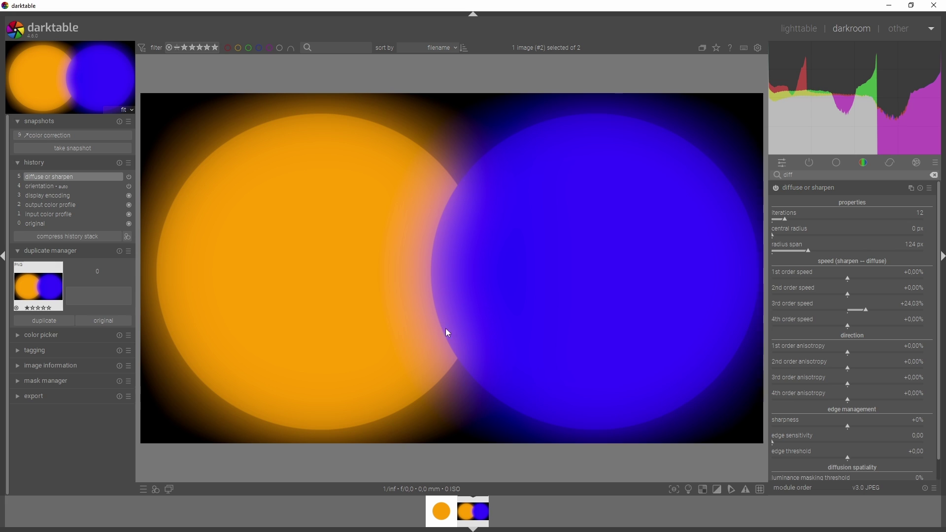
{"action": "double_click", "coordinate": [847, 311]}
{"action": "left_click_drag", "start_coordinate": [859, 279], "coordinate": [877, 278]}
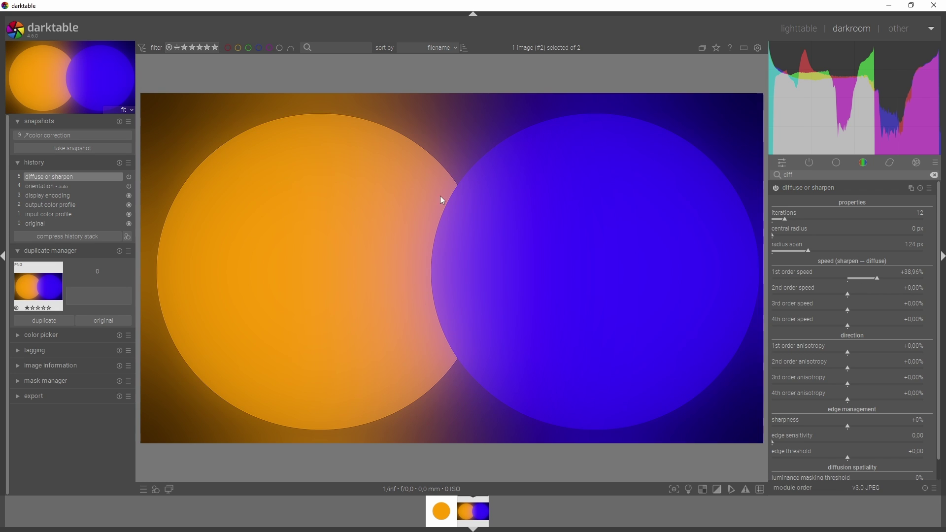
{"action": "double_click", "coordinate": [862, 276]}
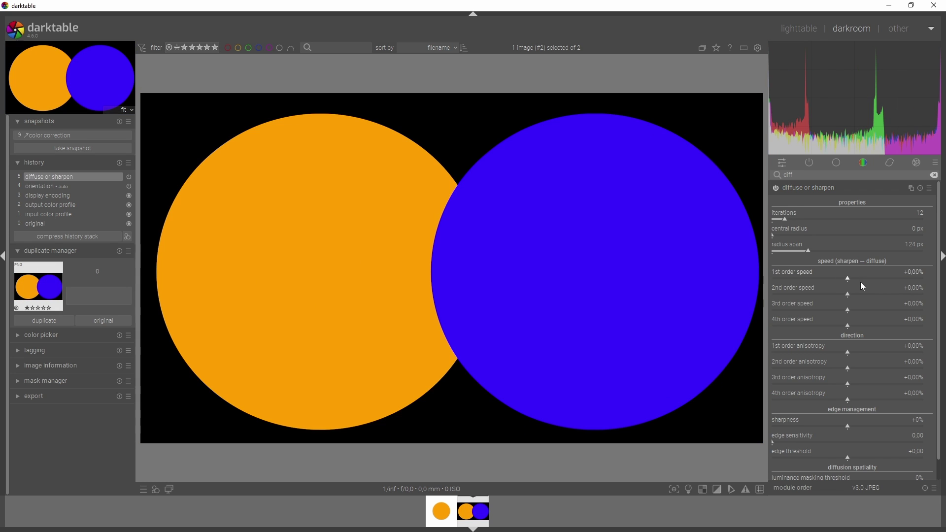
{"action": "left_click_drag", "start_coordinate": [851, 326], "coordinate": [892, 324]}
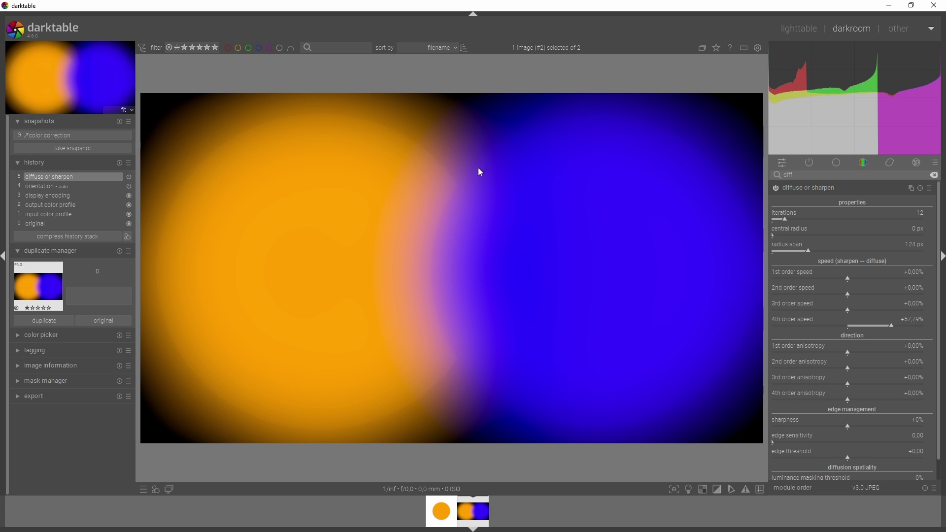
{"action": "double_click", "coordinate": [850, 323]}
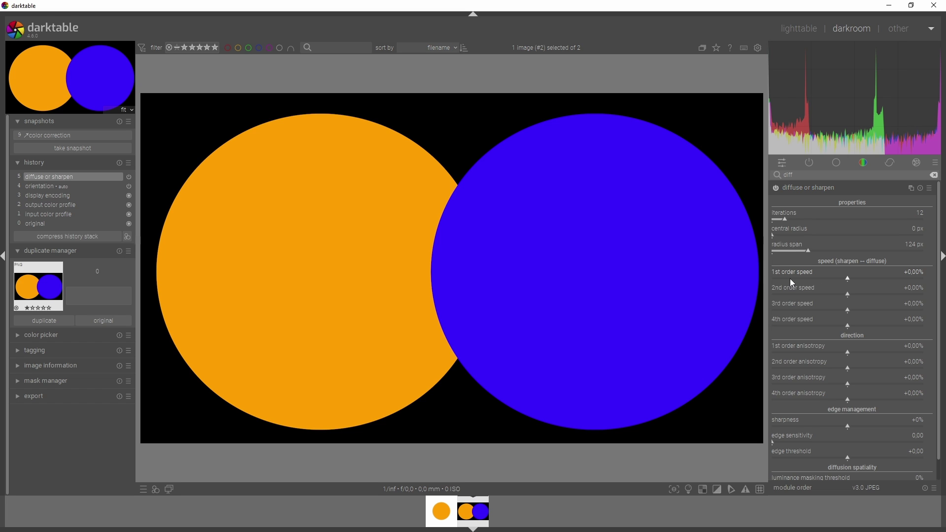
{"action": "left_click", "coordinate": [792, 277]}
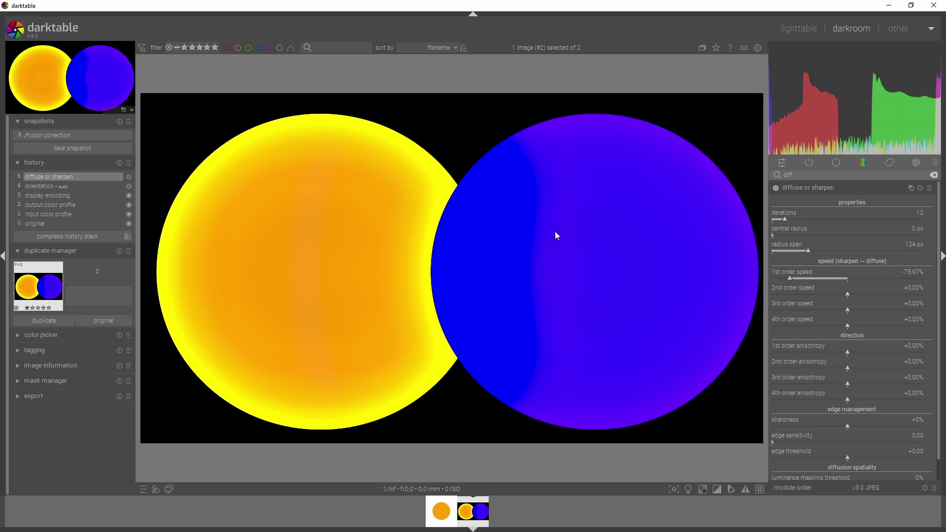
{"action": "double_click", "coordinate": [849, 279]}
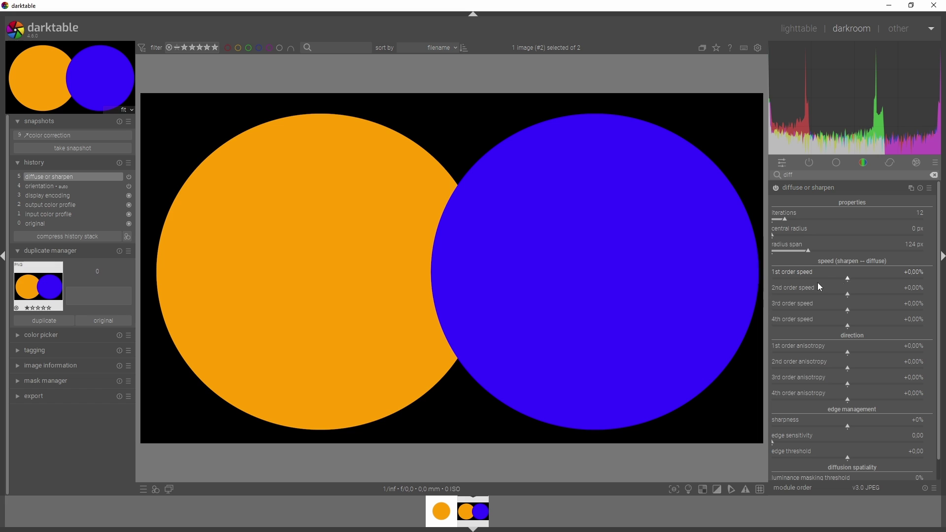
- Try 1st order speed +97.40% and strong anisotropy changes, then reset the module to defaults
{"action": "left_click", "coordinate": [924, 279]}
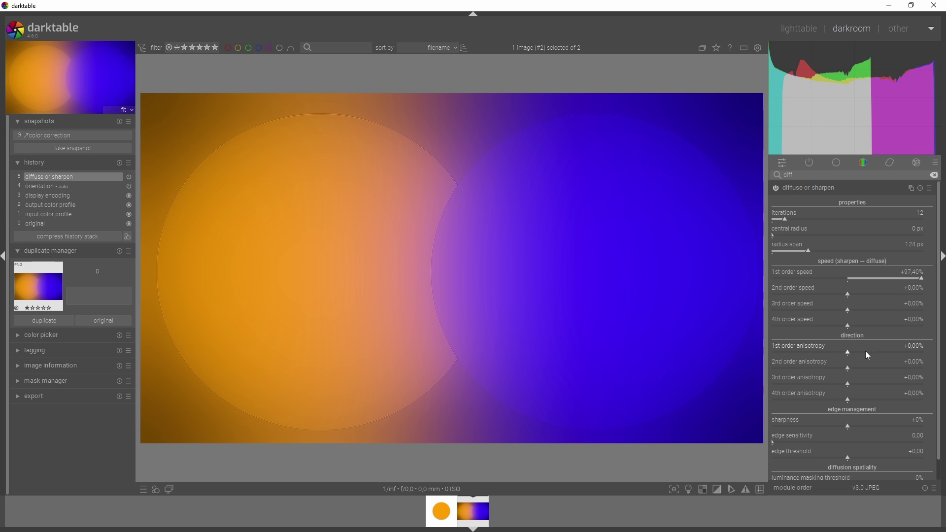
{"action": "mouse_move", "coordinate": [866, 351]}
{"action": "left_mouse_down"}
{"action": "mouse_move", "coordinate": [910, 351]}
{"action": "mouse_move", "coordinate": [879, 351]}
{"action": "left_mouse_up"}
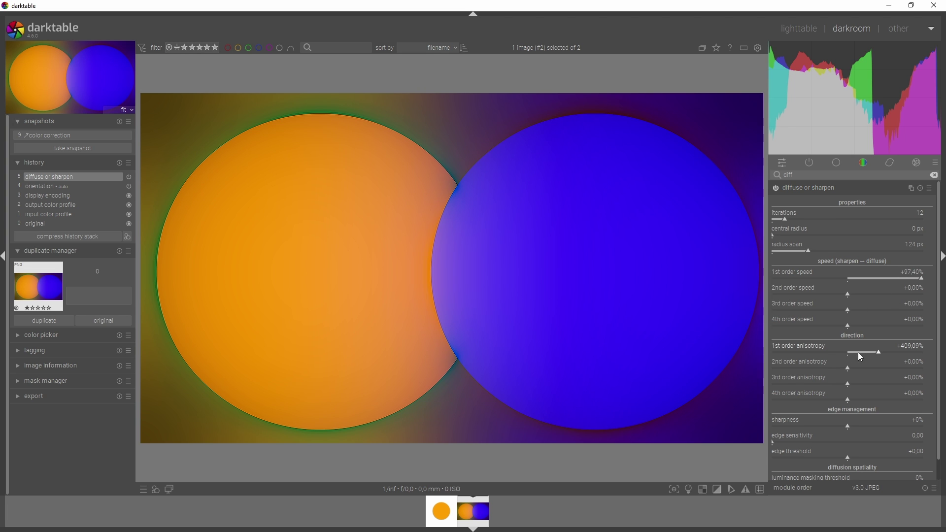
{"action": "left_click_drag", "start_coordinate": [861, 357], "coordinate": [800, 353]}
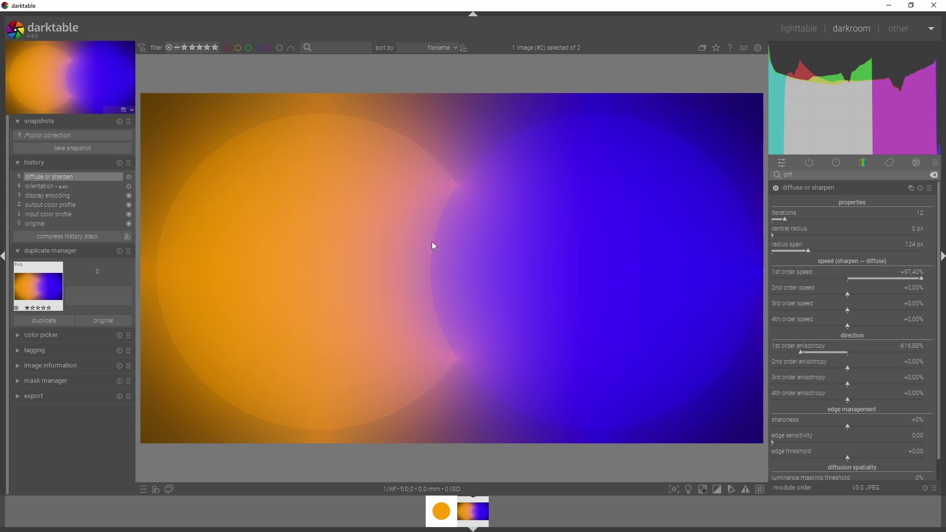
{"action": "key", "text": "ctrl+z"}
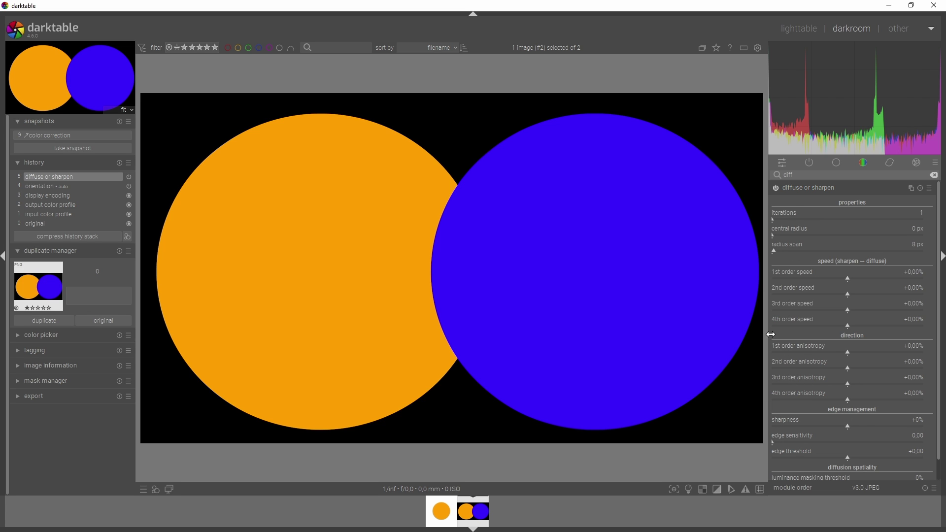
- Set a negative 1st order speed, 12 iterations and a radius span of about 137 px
{"action": "left_click", "coordinate": [807, 277]}
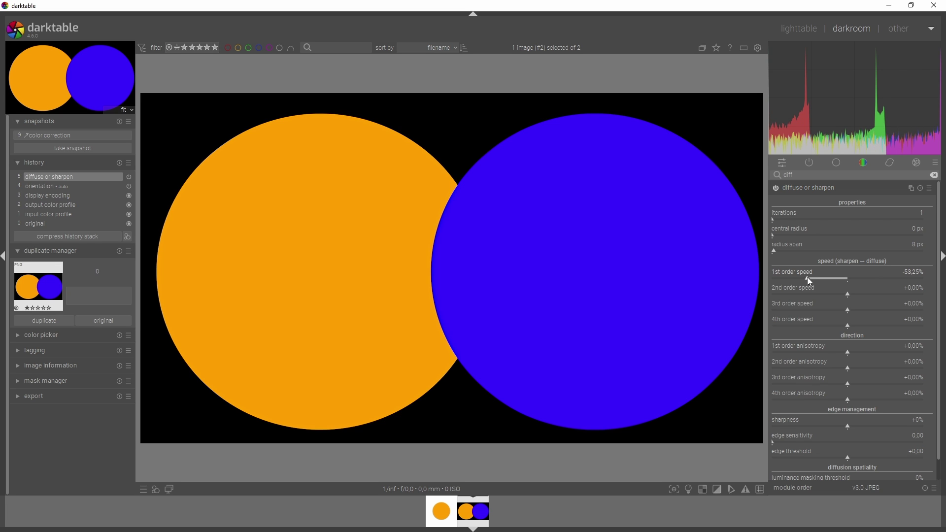
{"action": "right_click", "coordinate": [921, 212]}
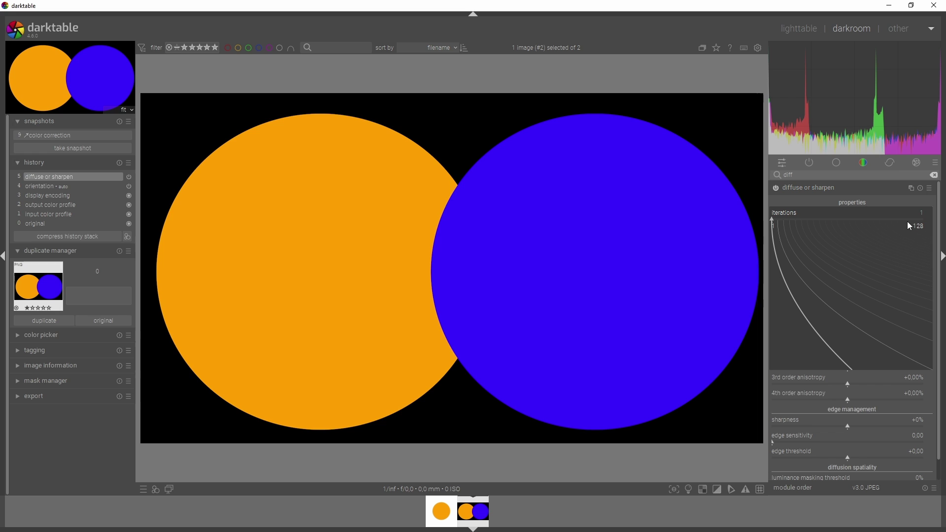
{"action": "type", "text": "12"}
{"action": "key", "text": "Return"}
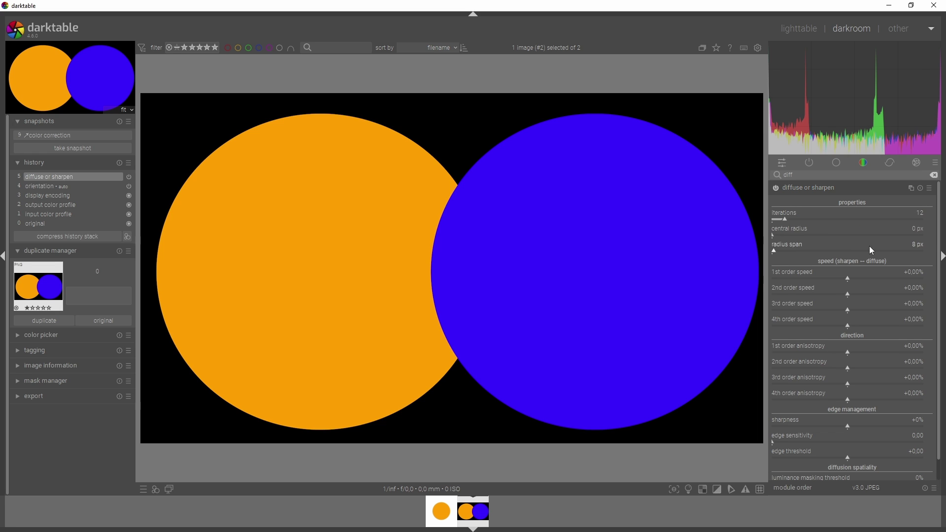
{"action": "left_click", "coordinate": [802, 250]}
{"action": "left_click", "coordinate": [812, 249]}
- Try 1st and 2nd order speeds at -56% and -70%, resetting them, and set 3rd to -45%
{"action": "left_click", "coordinate": [805, 277]}
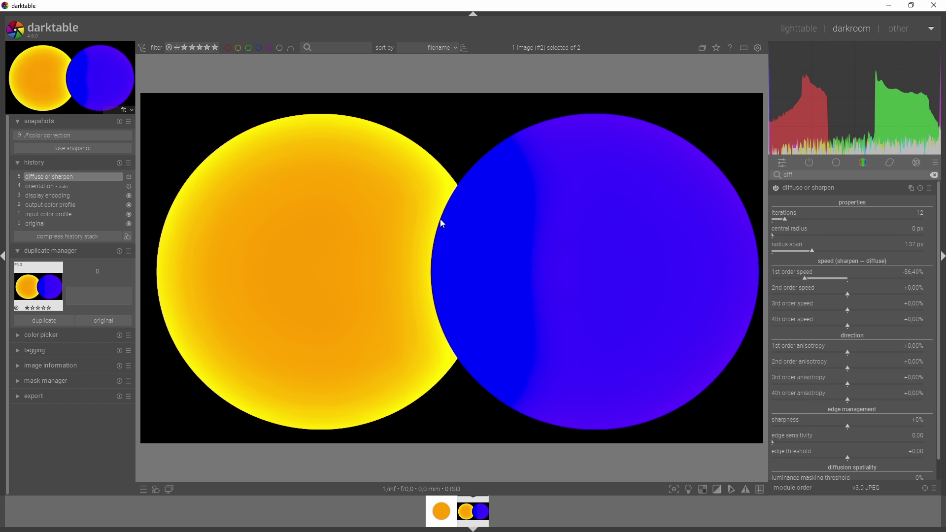
{"action": "double_click", "coordinate": [847, 279]}
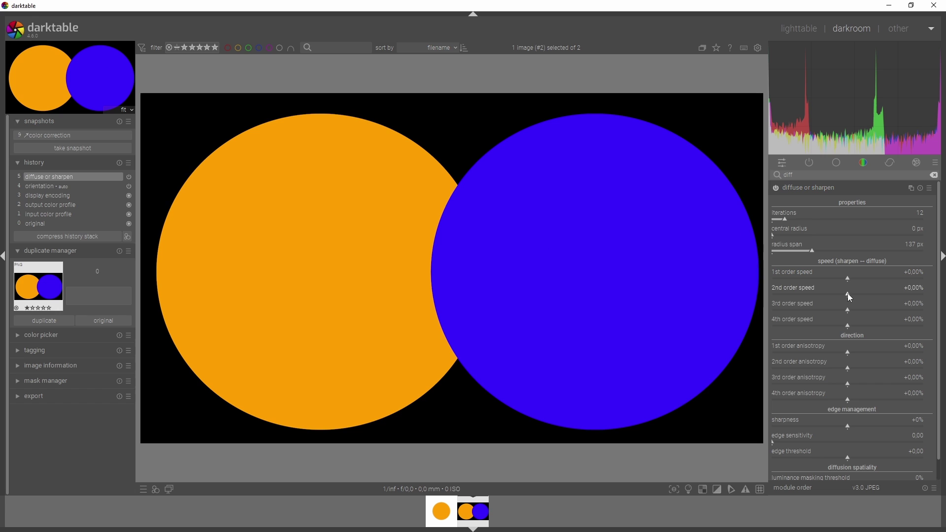
{"action": "left_click", "coordinate": [797, 294]}
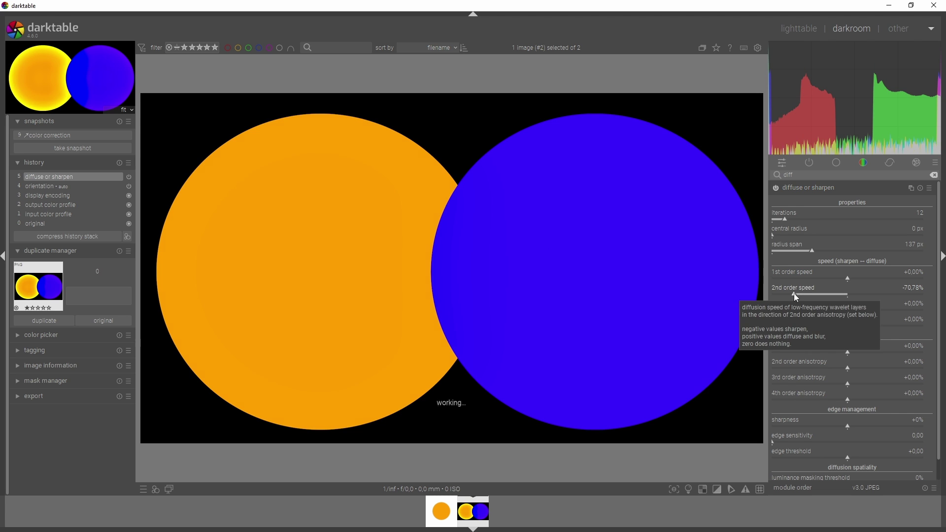
{"action": "double_click", "coordinate": [848, 294]}
{"action": "left_click", "coordinate": [814, 310]}
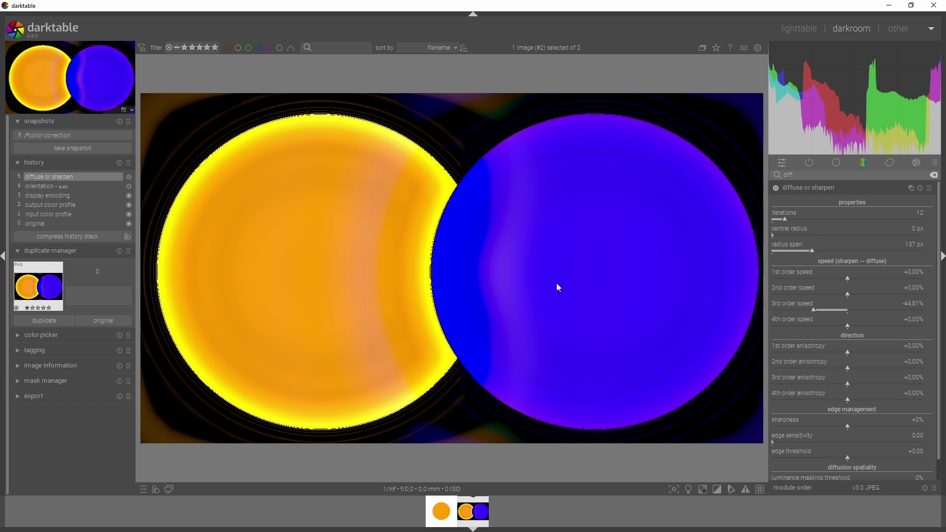
- Raise edge sensitivity to 1.58 and threshold to +0.88, comparing on/off at 100% zoom
{"action": "left_click", "coordinate": [832, 442]}
{"action": "left_click_drag", "start_coordinate": [865, 458], "coordinate": [881, 460]}
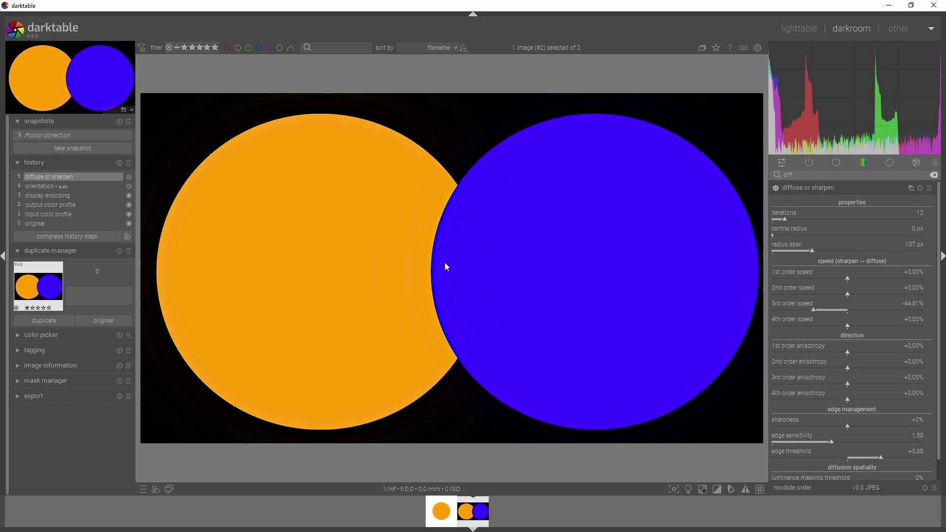
{"action": "left_click", "coordinate": [776, 188]}
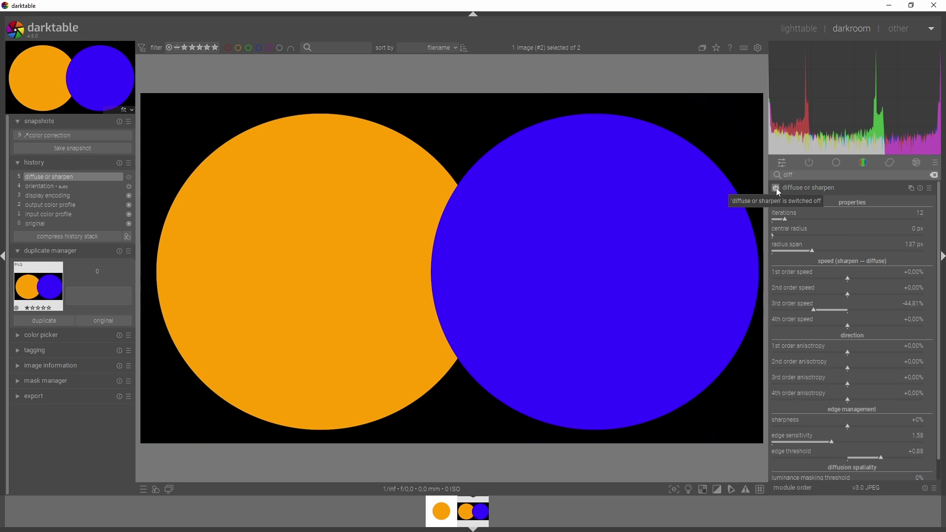
{"action": "middle_click", "coordinate": [450, 221]}
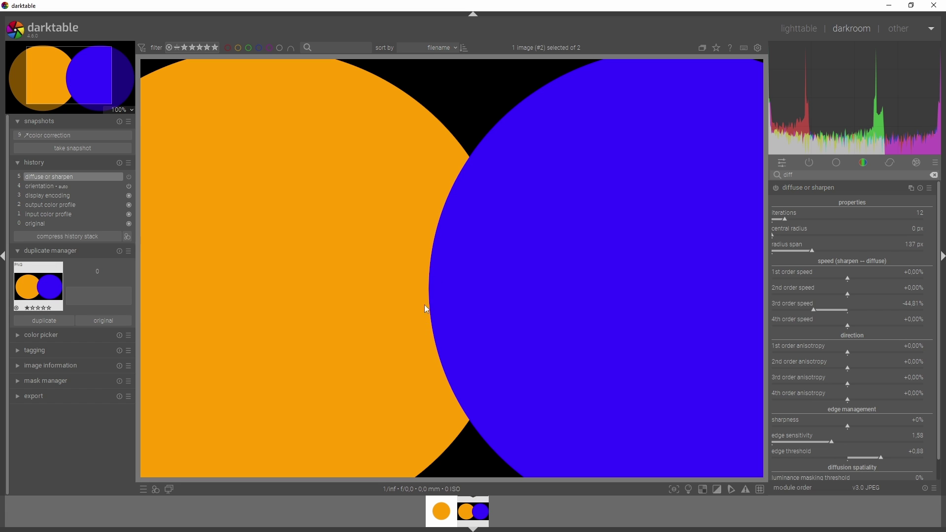
{"action": "left_click", "coordinate": [778, 190]}
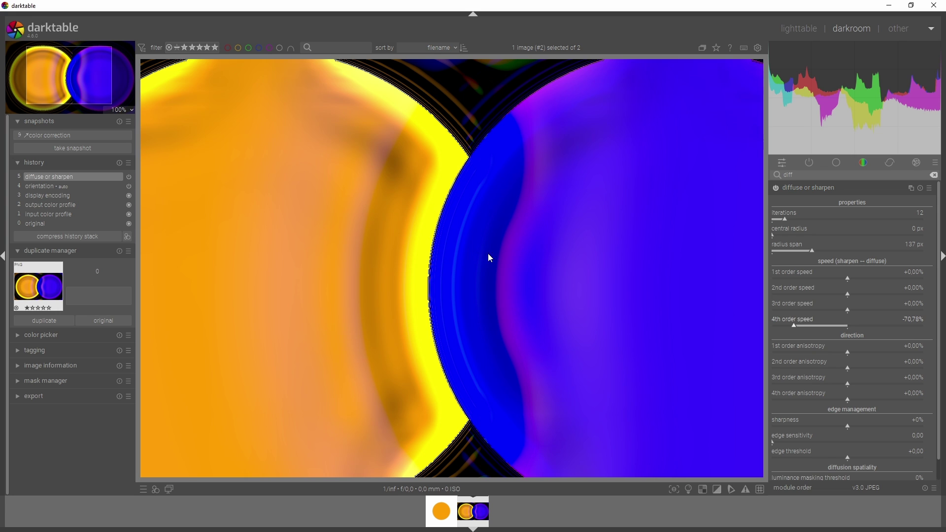
- Set edge sensitivity 1.25, edge threshold +0.53 and sharpness -42%
{"action": "left_click", "coordinate": [819, 441]}
{"action": "left_click", "coordinate": [868, 457]}
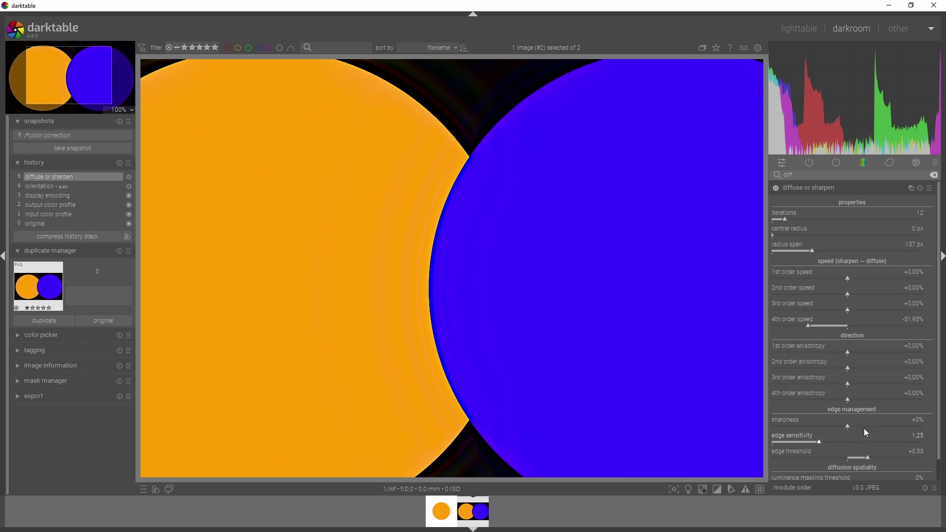
{"action": "mouse_move", "coordinate": [846, 427]}
{"action": "left_mouse_down"}
{"action": "mouse_move", "coordinate": [816, 427]}
{"action": "mouse_move", "coordinate": [862, 428]}
{"action": "mouse_move", "coordinate": [855, 427]}
{"action": "left_mouse_up"}
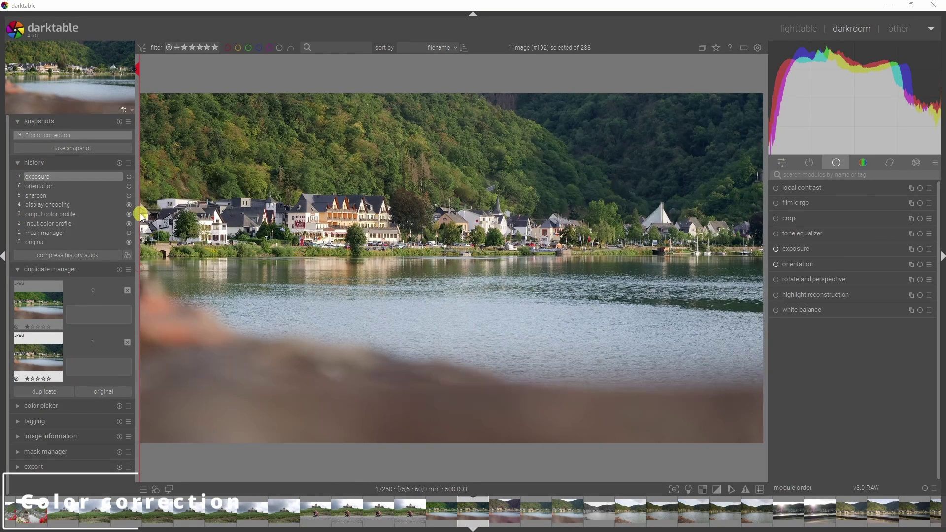
- Turn off the snapshot comparison, then enable color correction and reset its grid to neutral
{"action": "left_click_drag", "start_coordinate": [141, 216], "coordinate": [589, 256]}
{"action": "left_click", "coordinate": [69, 140]}
{"action": "left_click", "coordinate": [802, 175]}
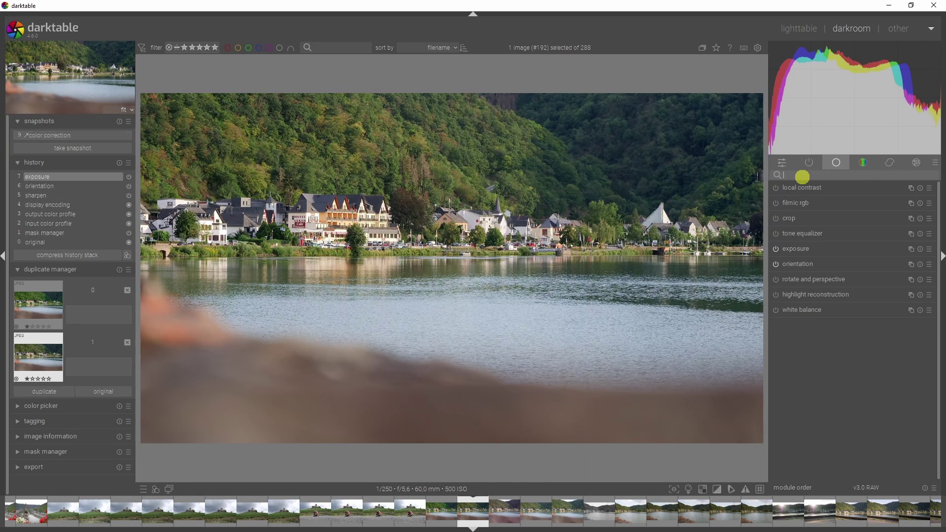
{"action": "type", "text": "color cor"}
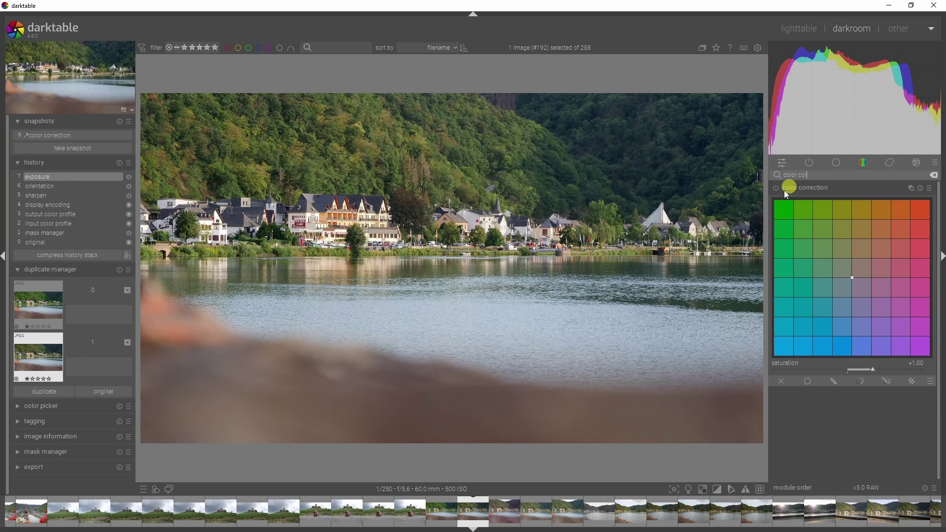
{"action": "left_click", "coordinate": [777, 188]}
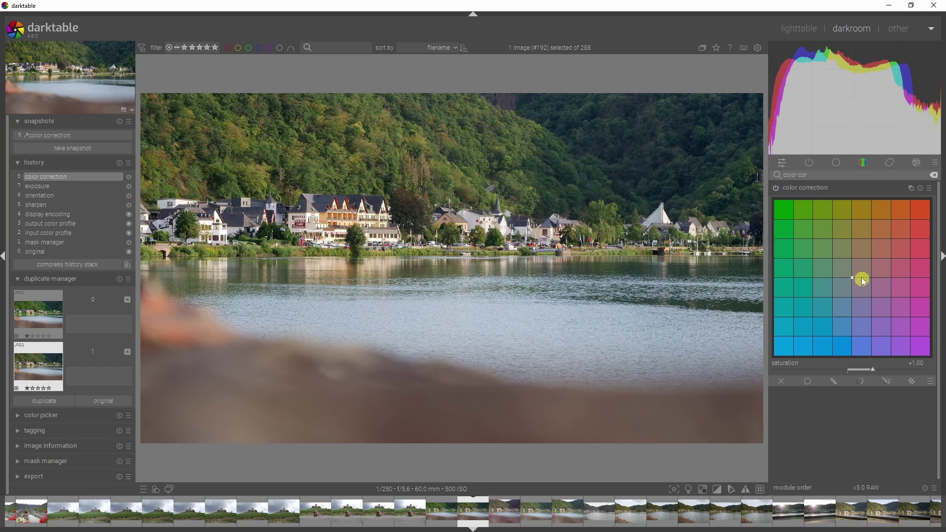
{"action": "left_click_drag", "start_coordinate": [853, 278], "coordinate": [890, 224]}
{"action": "left_click", "coordinate": [921, 187]}
- Add a hue parametric mask sampled from the hillside (90/113/198/212), feathered 73.9 px, blurred 27.3 px
{"action": "left_click", "coordinate": [867, 382]}
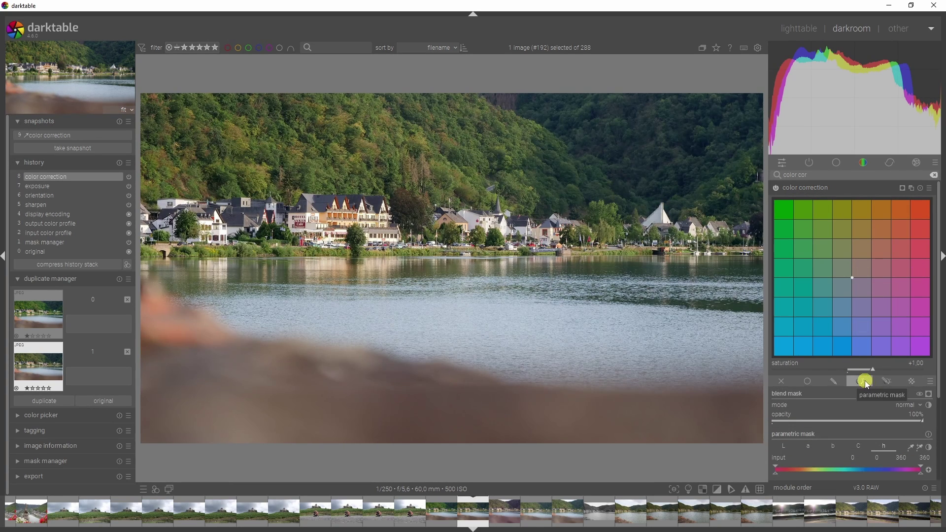
{"action": "left_click_drag", "start_coordinate": [938, 359], "coordinate": [938, 413]}
{"action": "left_click", "coordinate": [878, 375]}
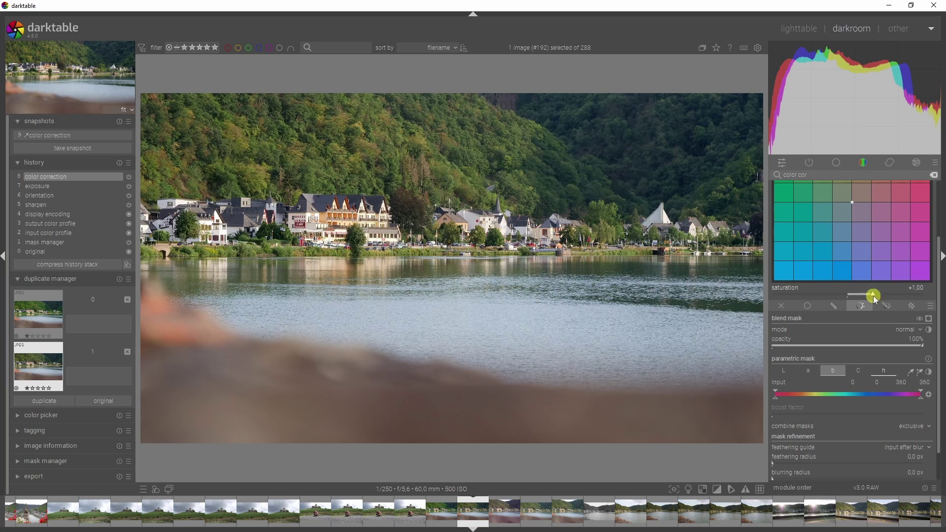
{"action": "left_click", "coordinate": [920, 372]}
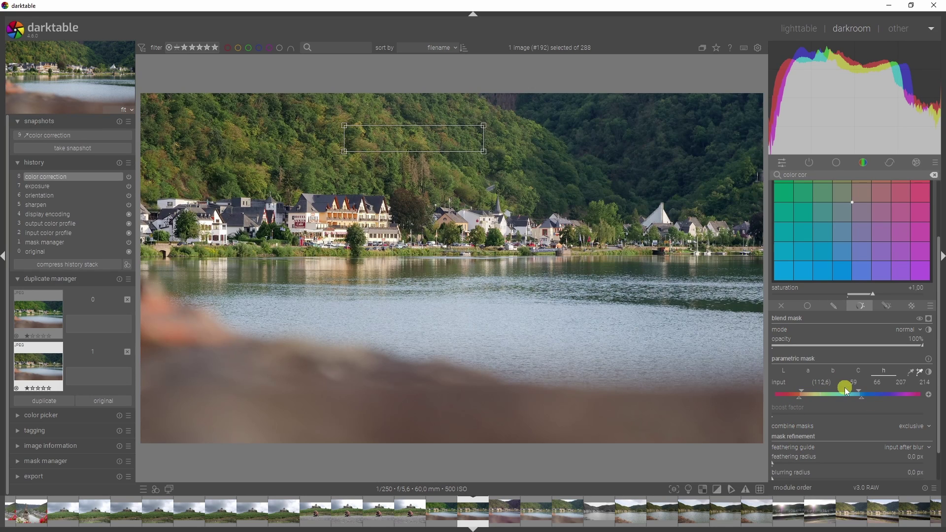
{"action": "left_click", "coordinate": [930, 321]}
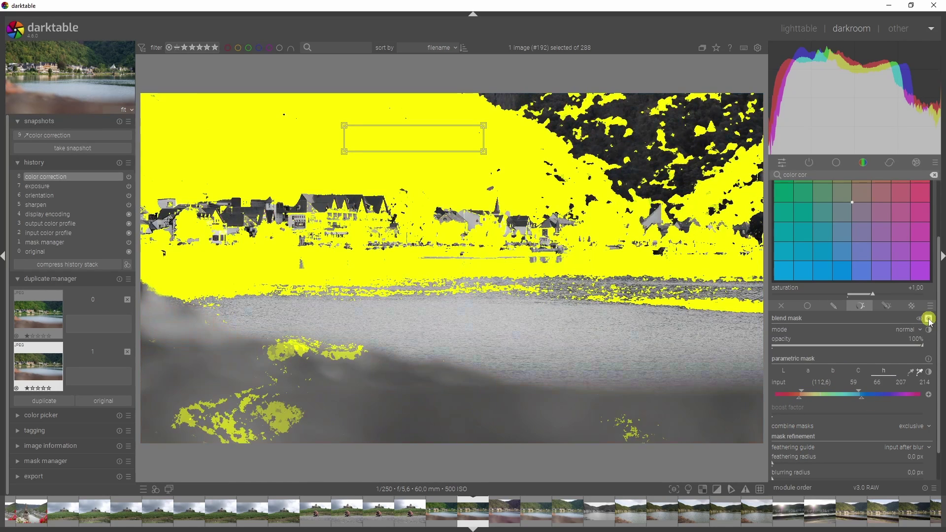
{"action": "mouse_move", "coordinate": [803, 395]}
{"action": "left_mouse_down"}
{"action": "mouse_move", "coordinate": [812, 395]}
{"action": "mouse_move", "coordinate": [805, 403]}
{"action": "mouse_move", "coordinate": [812, 389]}
{"action": "mouse_move", "coordinate": [850, 389]}
{"action": "left_mouse_up"}
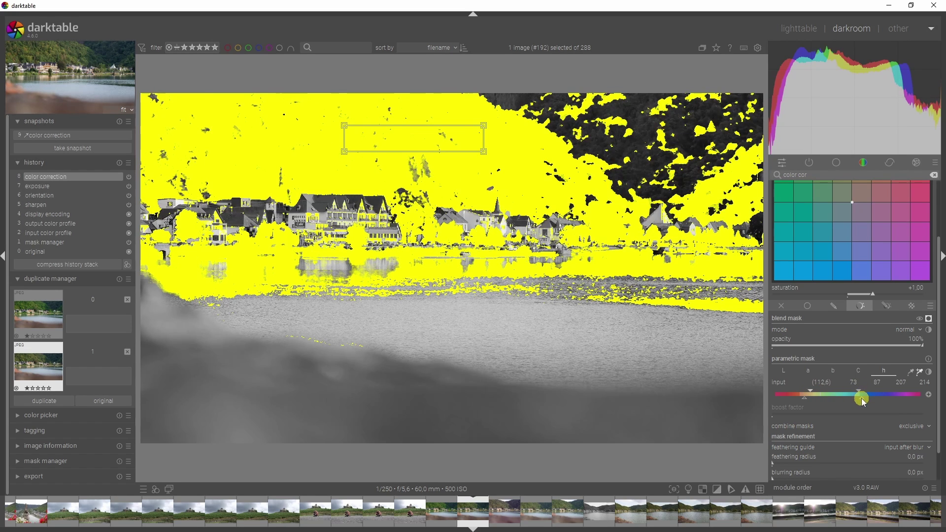
{"action": "mouse_move", "coordinate": [859, 390]}
{"action": "left_mouse_down"}
{"action": "mouse_move", "coordinate": [840, 393]}
{"action": "mouse_move", "coordinate": [884, 397]}
{"action": "mouse_move", "coordinate": [864, 395]}
{"action": "left_mouse_up"}
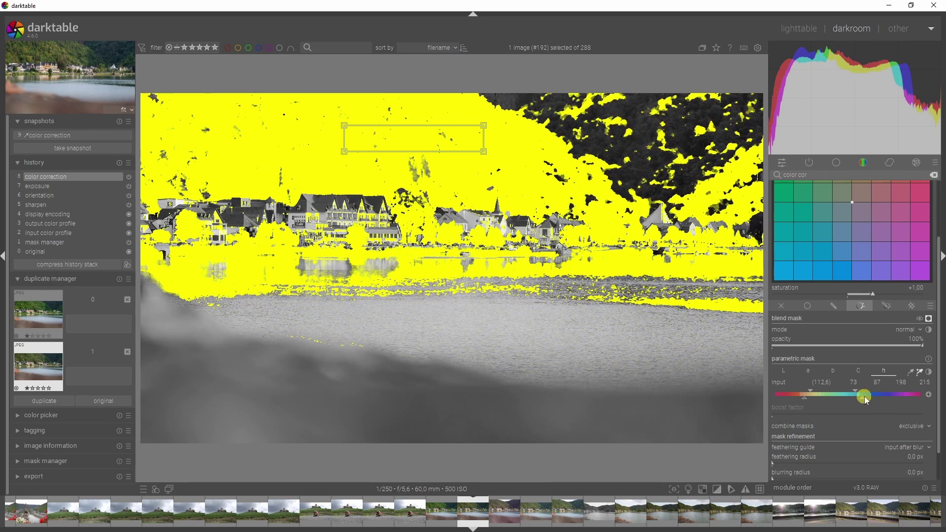
{"action": "left_click_drag", "start_coordinate": [812, 462], "coordinate": [813, 473]}
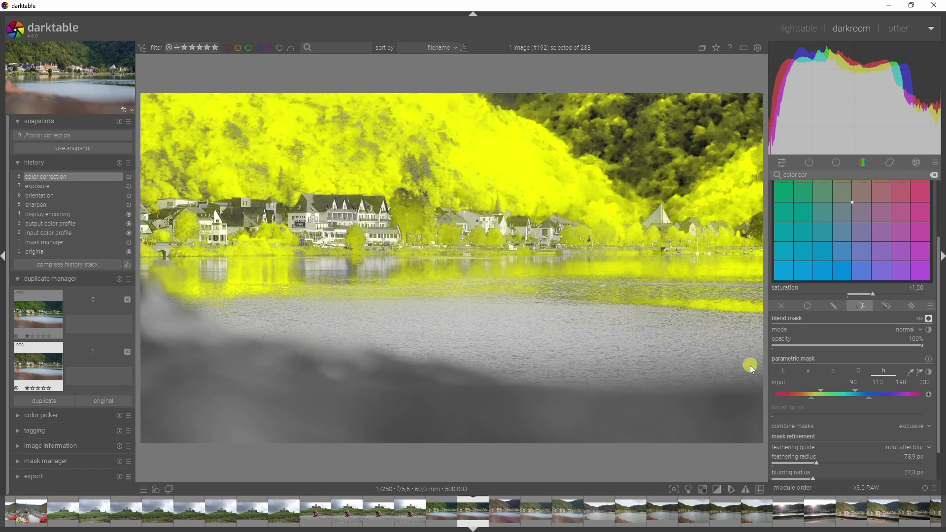
{"action": "left_click_drag", "start_coordinate": [868, 397], "coordinate": [857, 397]}
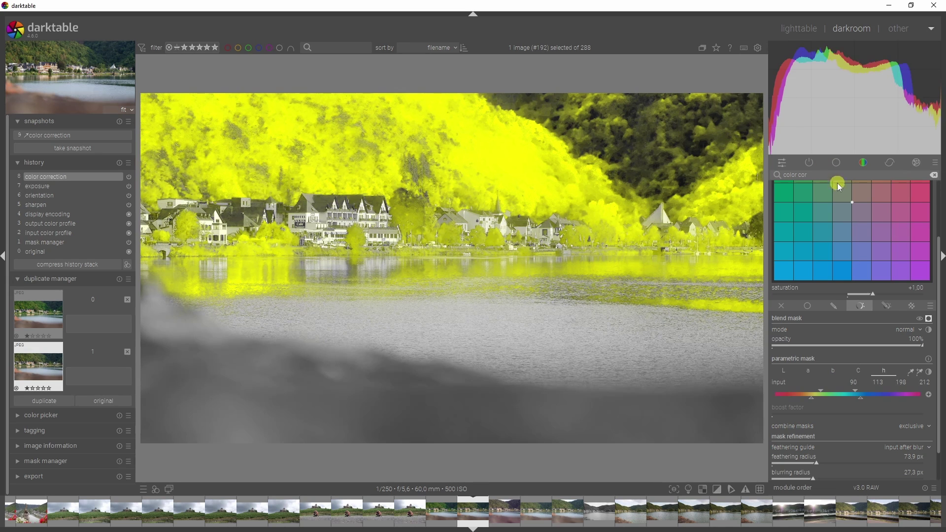
{"action": "left_click_drag", "start_coordinate": [940, 296], "coordinate": [935, 243]}
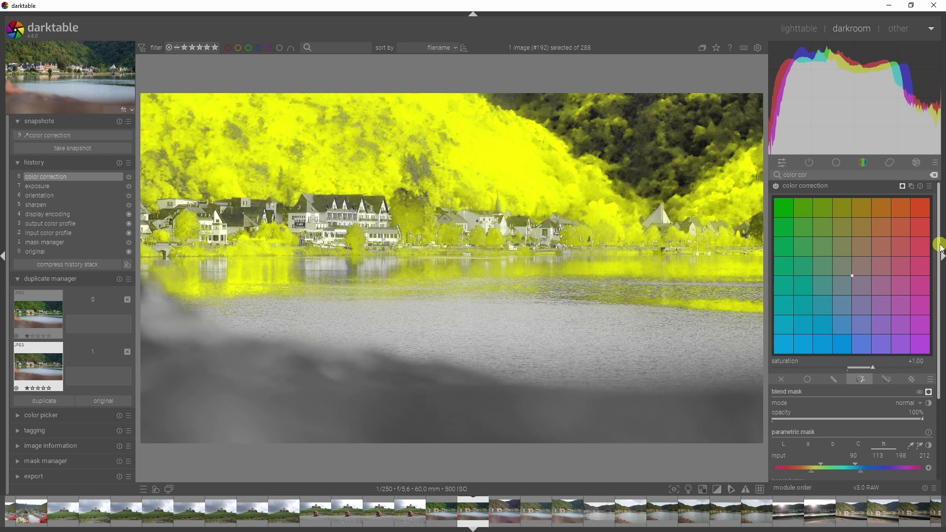
- Shift the highlights and shadows points toward green, comparing with color correction toggled off
{"action": "left_click", "coordinate": [902, 187]}
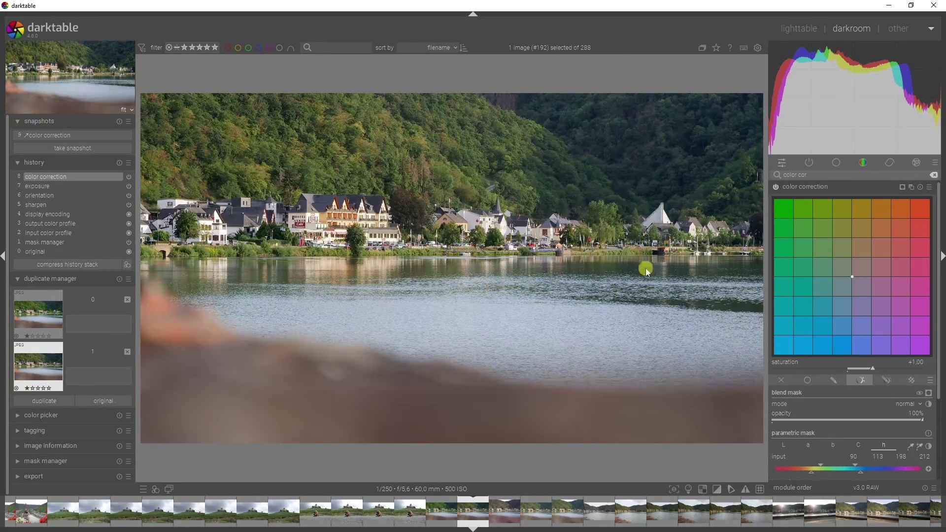
{"action": "left_click_drag", "start_coordinate": [852, 280], "coordinate": [816, 239]}
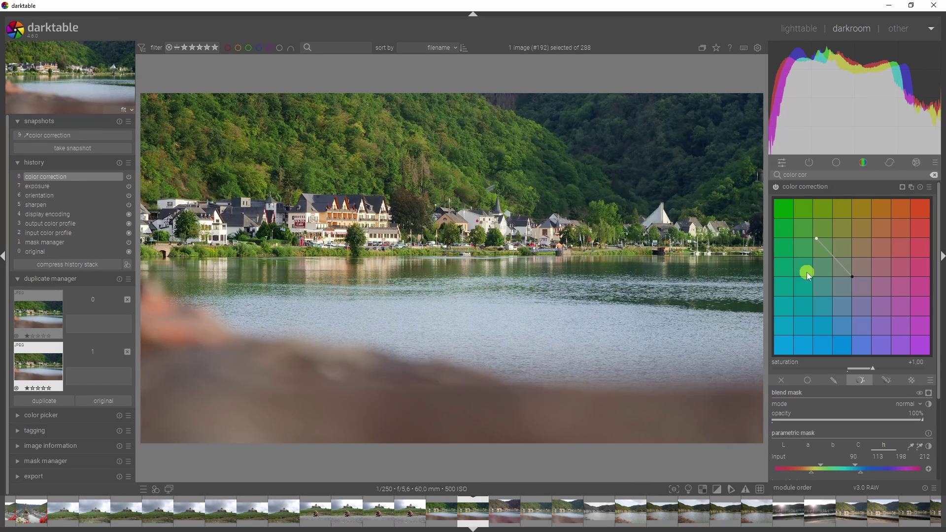
{"action": "left_click_drag", "start_coordinate": [855, 280], "coordinate": [843, 272]}
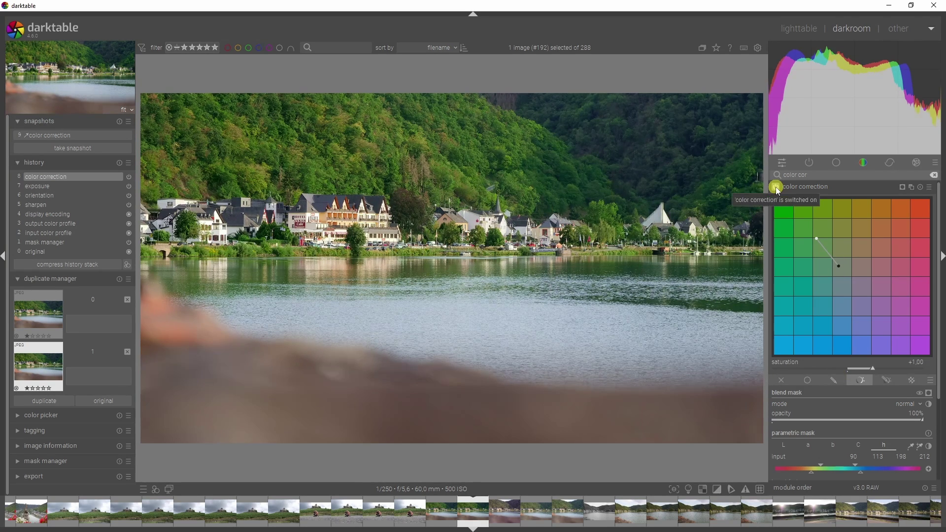
{"action": "left_click", "coordinate": [777, 189]}
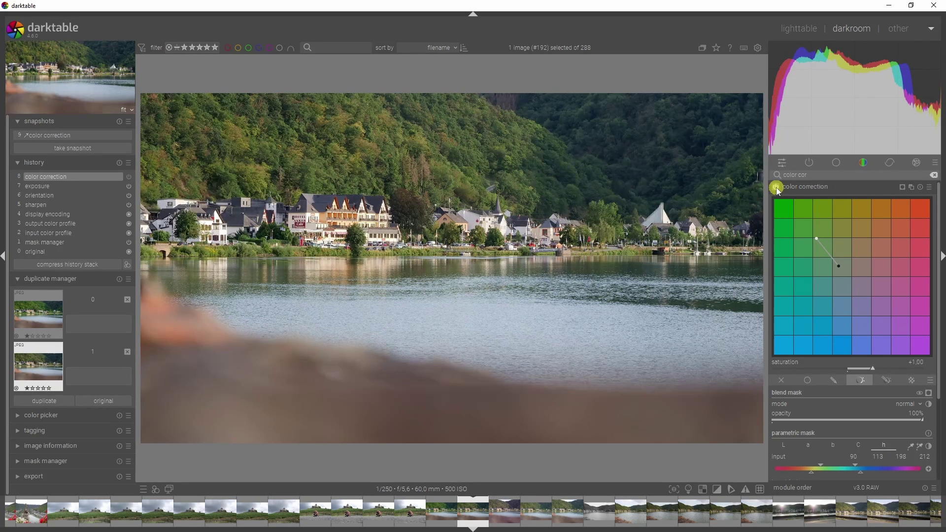
{"action": "left_click", "coordinate": [563, 183]}
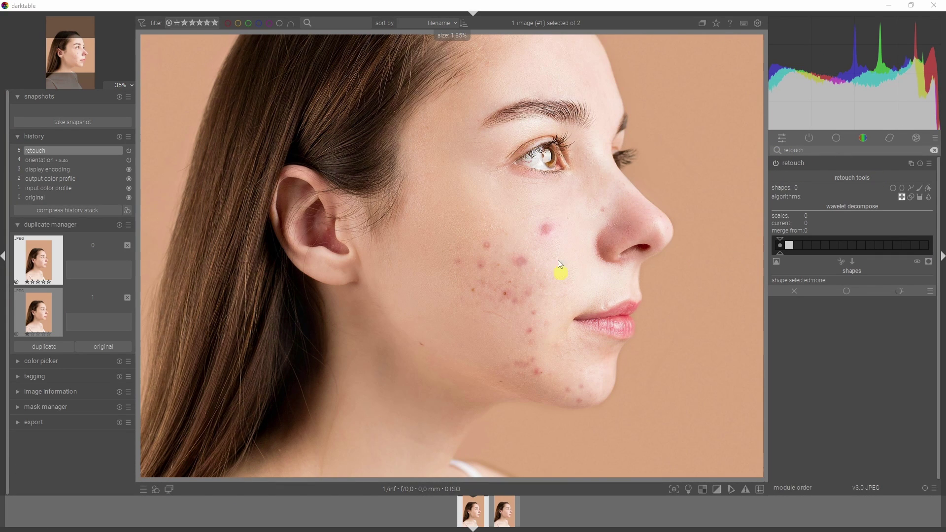
- Decompose the portrait into six wavelet scales and preview scale 6 on its own
{"action": "left_click_drag", "start_coordinate": [780, 252], "coordinate": [836, 251]}
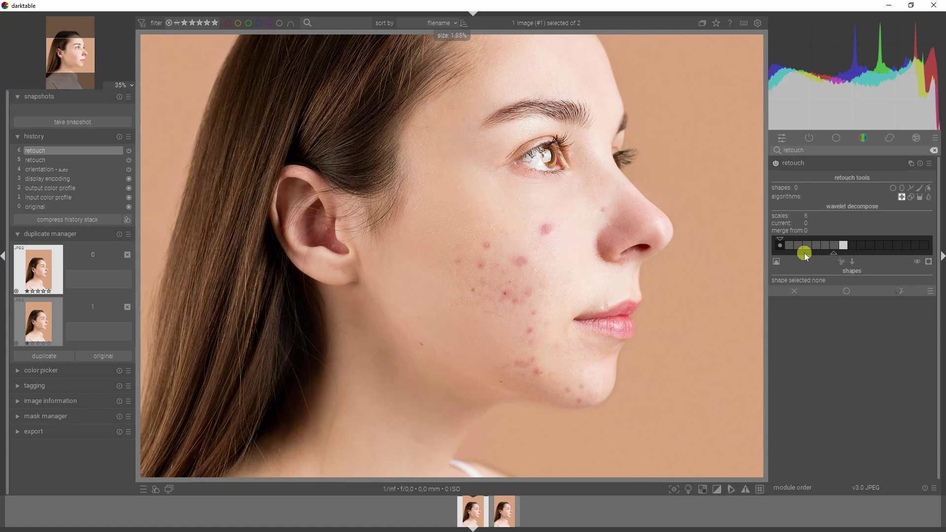
{"action": "left_click", "coordinate": [776, 262]}
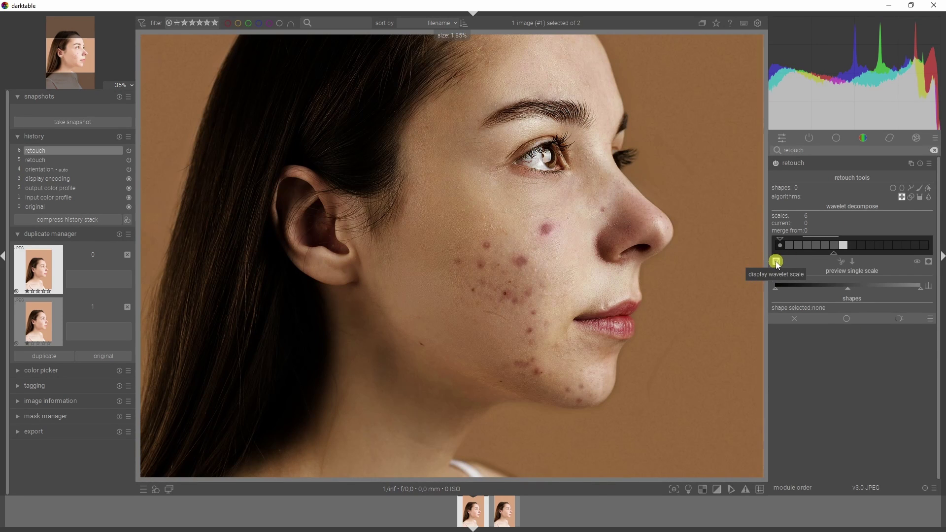
{"action": "left_click", "coordinate": [834, 245]}
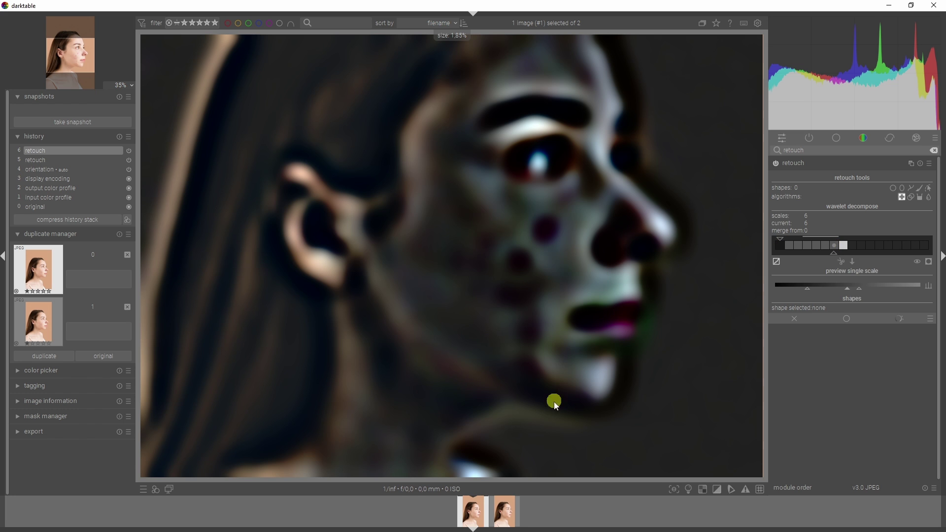
- Auto-adjust the single-scale preview levels and preview wavelet scale 2 of 6 in retouch
{"action": "left_click", "coordinate": [785, 246]}
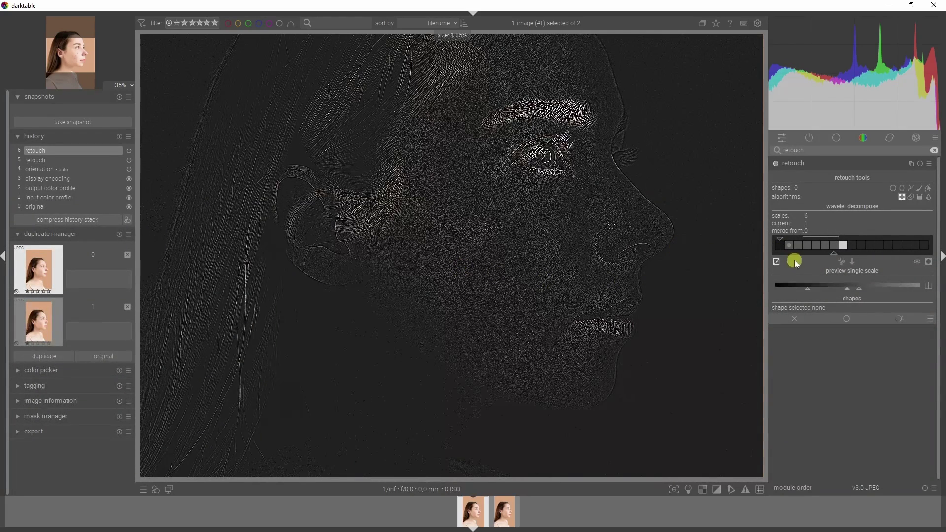
{"action": "scroll", "coordinate": [797, 246], "scroll_direction": "up", "scroll_amount": 2}
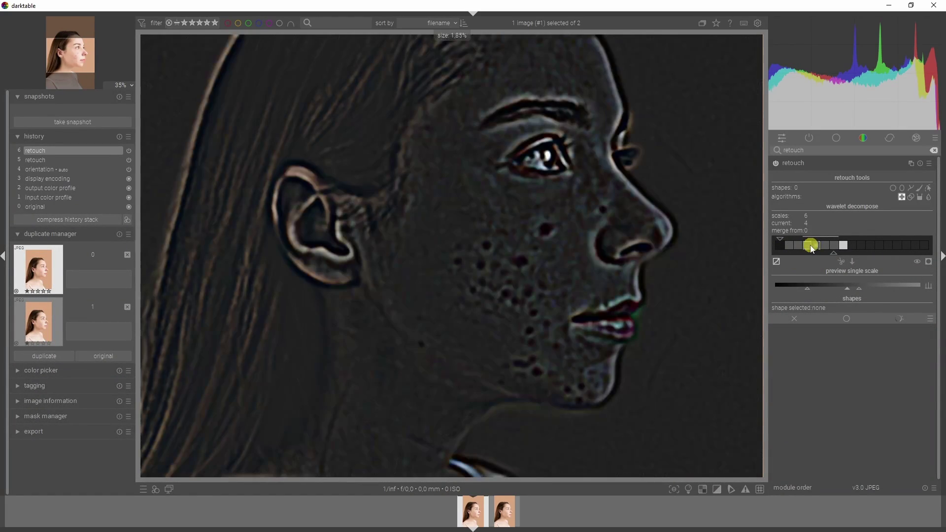
{"action": "scroll", "coordinate": [801, 249], "scroll_direction": "down", "scroll_amount": 2}
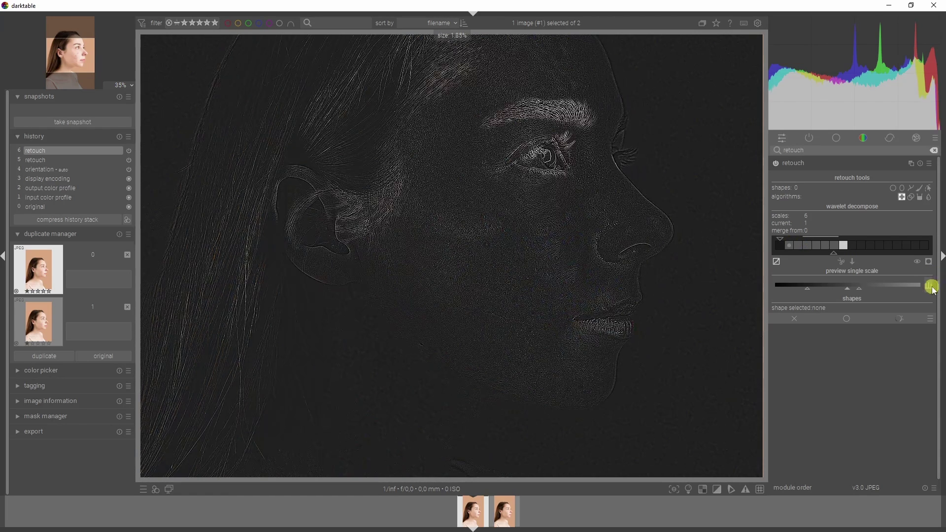
{"action": "left_click", "coordinate": [929, 286]}
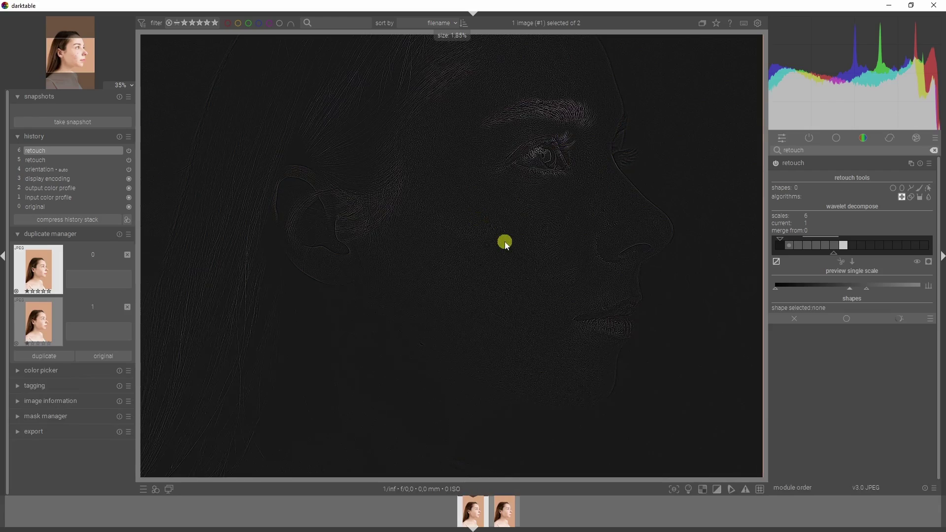
{"action": "scroll", "coordinate": [527, 265], "scroll_direction": "up", "scroll_amount": 2}
{"action": "scroll", "coordinate": [525, 264], "scroll_direction": "up", "scroll_amount": 2}
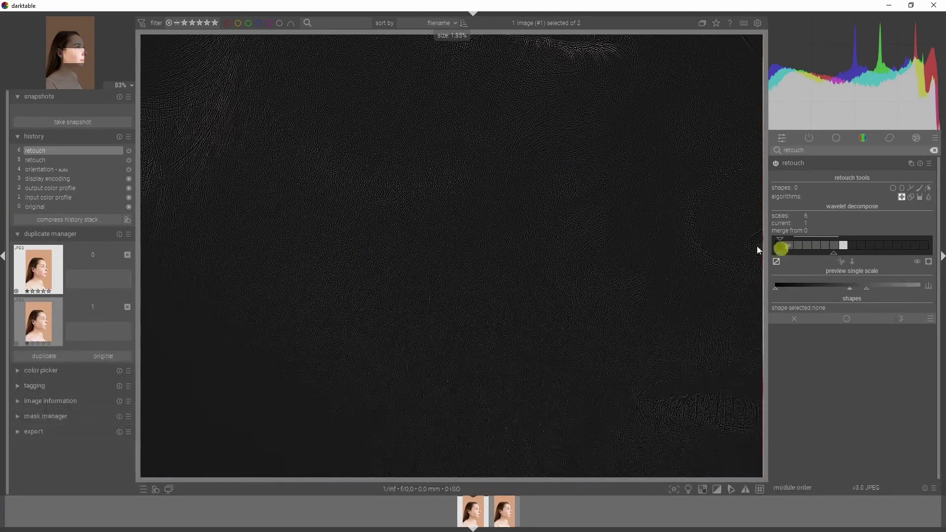
{"action": "left_click", "coordinate": [798, 246]}
{"action": "left_click", "coordinate": [798, 246]}
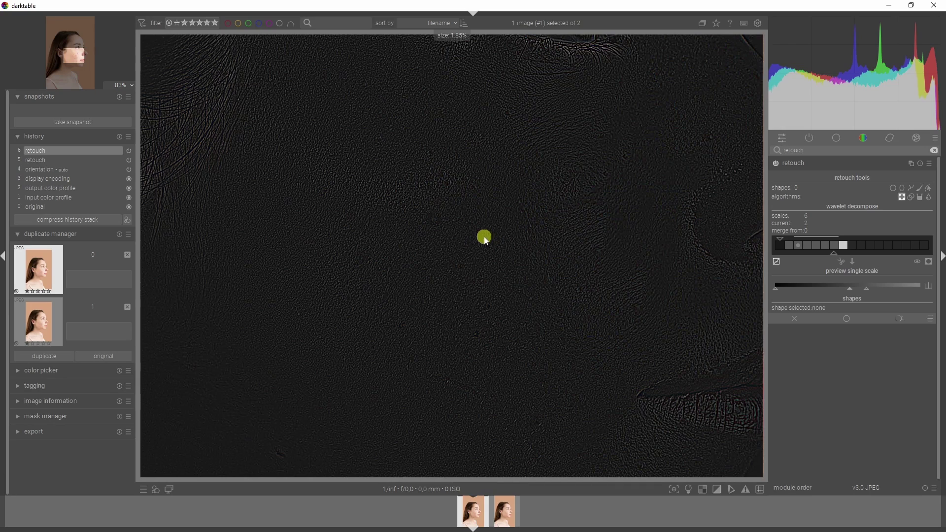
{"action": "scroll", "coordinate": [483, 238], "scroll_direction": "down", "scroll_amount": 2}
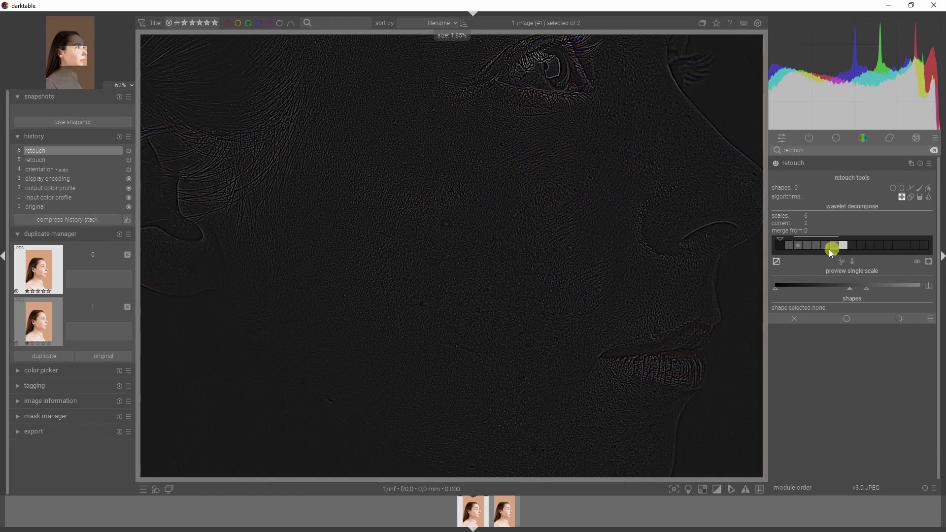
- Place a retouch circle on the cheek blemish and move its source area upward
{"action": "left_click", "coordinate": [894, 189]}
{"action": "left_click", "coordinate": [446, 229]}
{"action": "left_click_drag", "start_coordinate": [422, 229], "coordinate": [433, 199]}
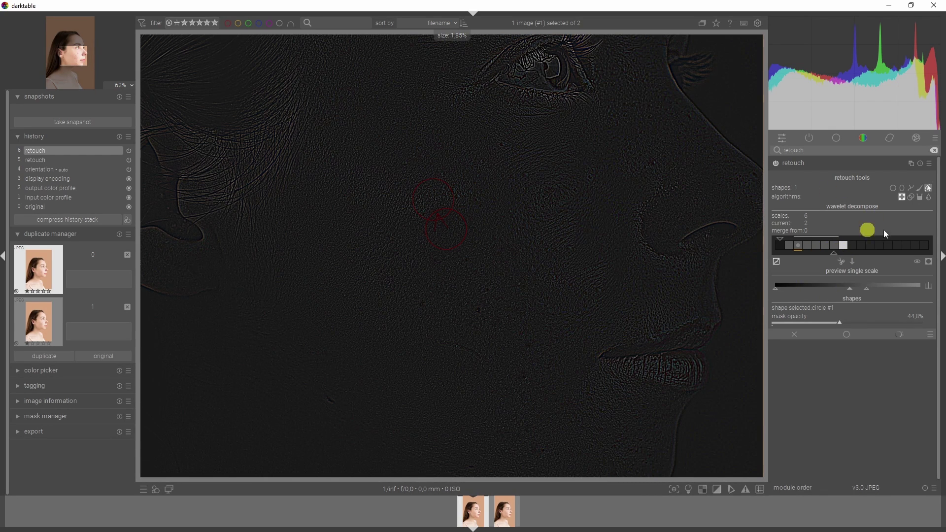
- Set the spot's algorithm to healing and preview the blurred residual wavelet layer
{"action": "left_click", "coordinate": [831, 246]}
{"action": "left_click", "coordinate": [790, 247]}
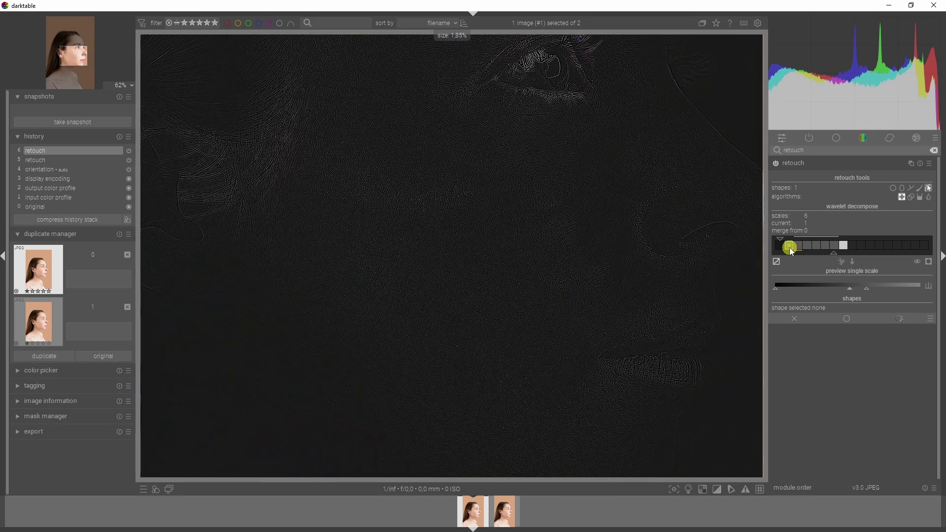
{"action": "left_click", "coordinate": [902, 199]}
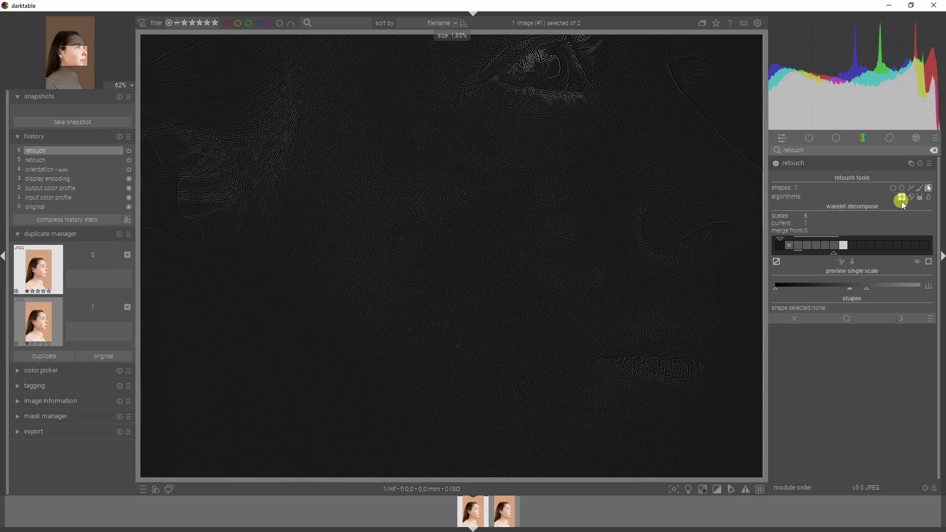
{"action": "left_click", "coordinate": [928, 197]}
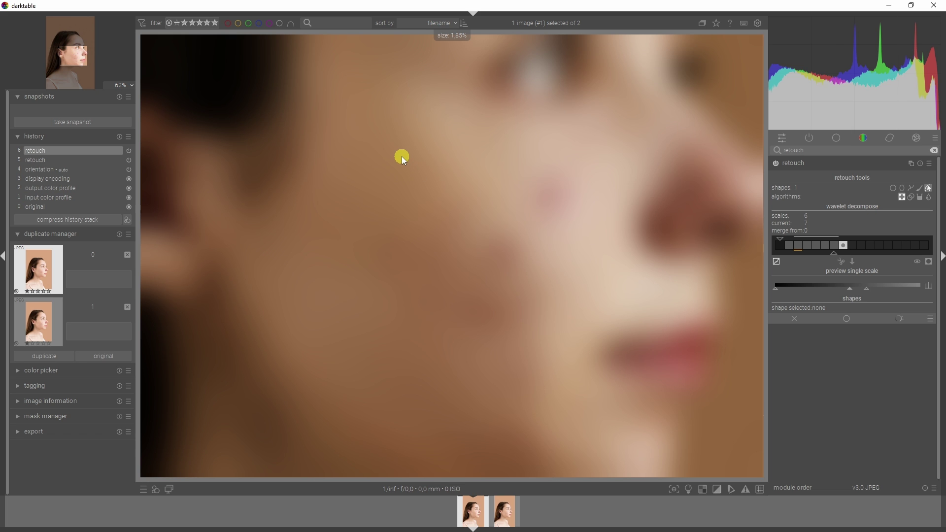
{"action": "left_click", "coordinate": [901, 198]}
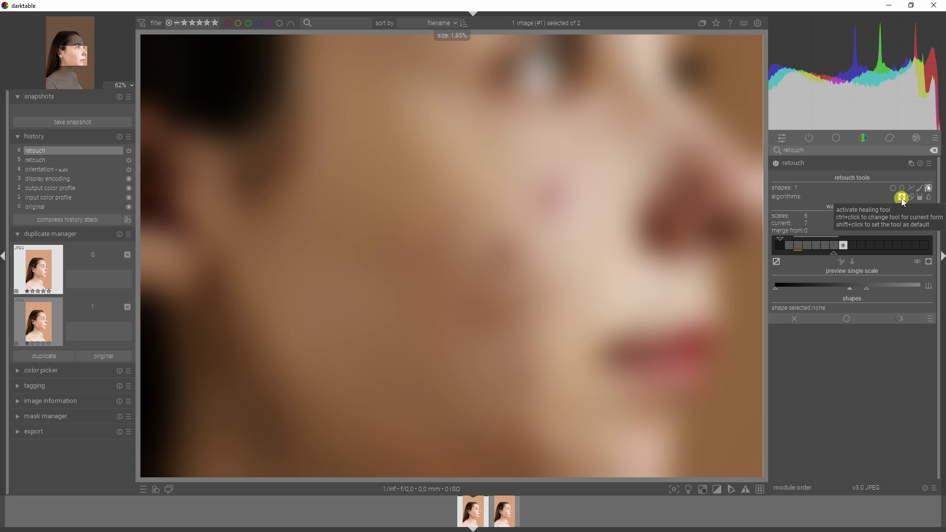
- Preview wavelet scale 2, pan to the lower face and heal a chin spot sourced above the lips
{"action": "left_click", "coordinate": [797, 246]}
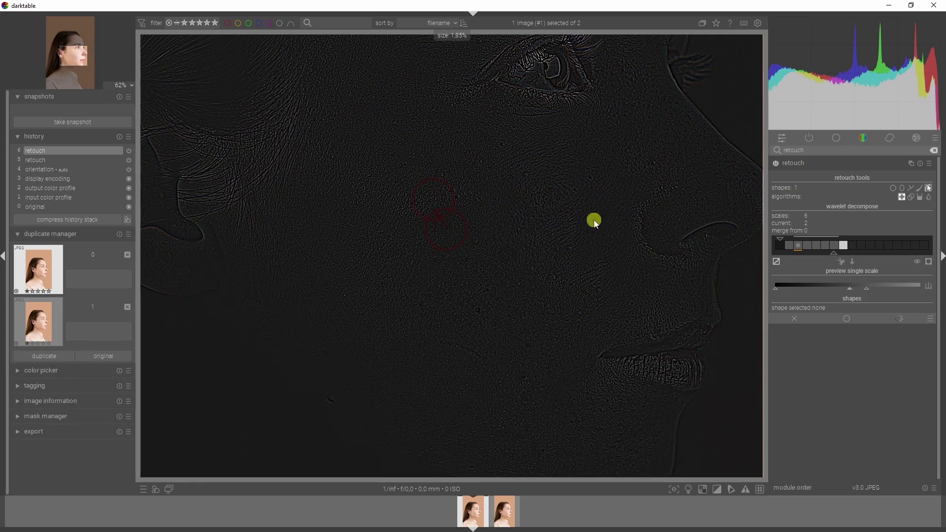
{"action": "left_click_drag", "start_coordinate": [593, 219], "coordinate": [449, 196]}
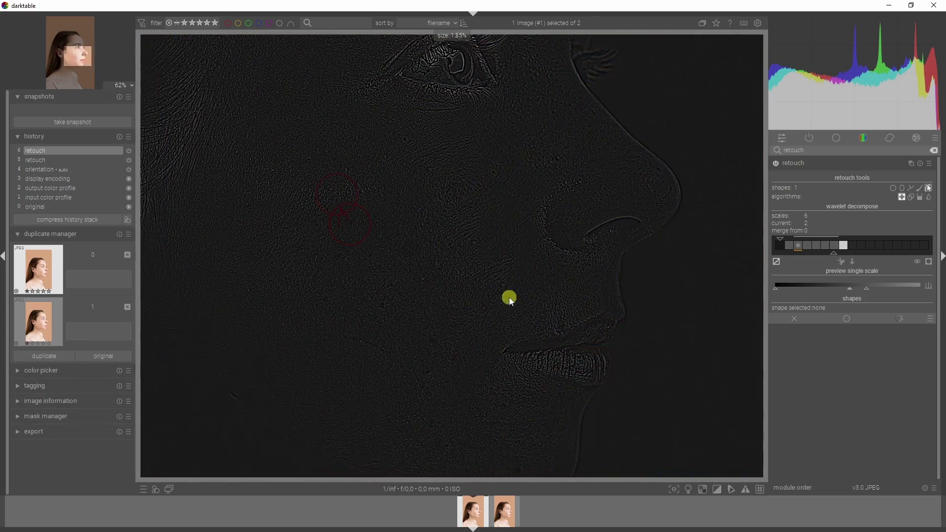
{"action": "left_click", "coordinate": [893, 188]}
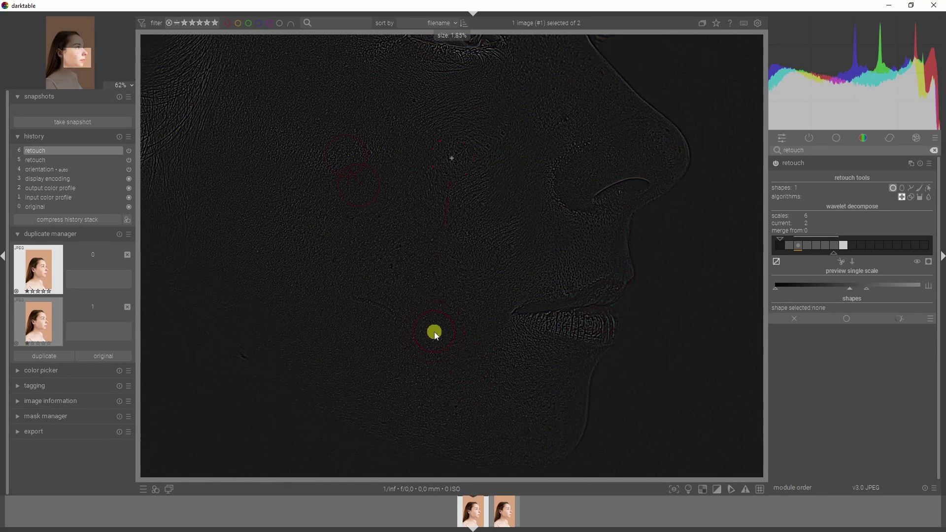
{"action": "left_click", "coordinate": [434, 332]}
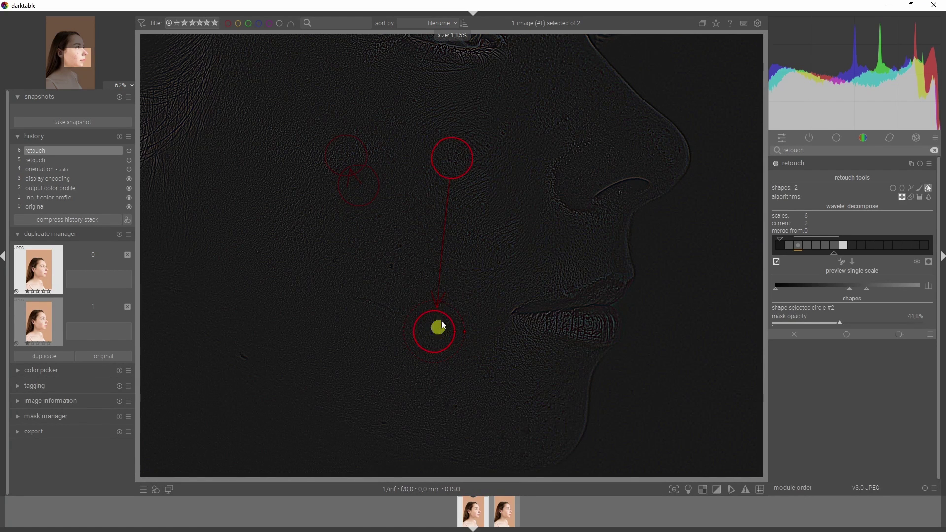
{"action": "left_click_drag", "start_coordinate": [451, 163], "coordinate": [441, 296]}
- Add four more circles on the lower cheek, beside the nose, cheek and chin, repositioning sources
{"action": "left_click", "coordinate": [892, 187]}
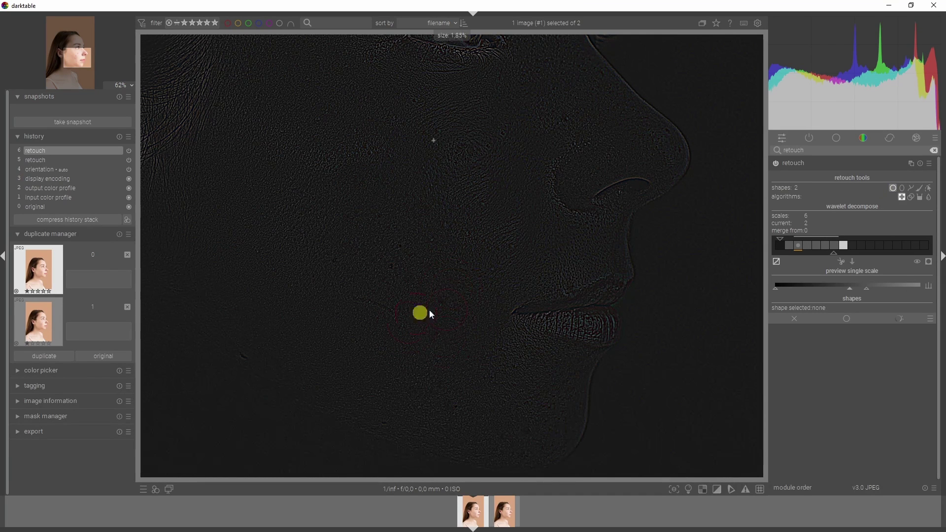
{"action": "left_click", "coordinate": [442, 267]}
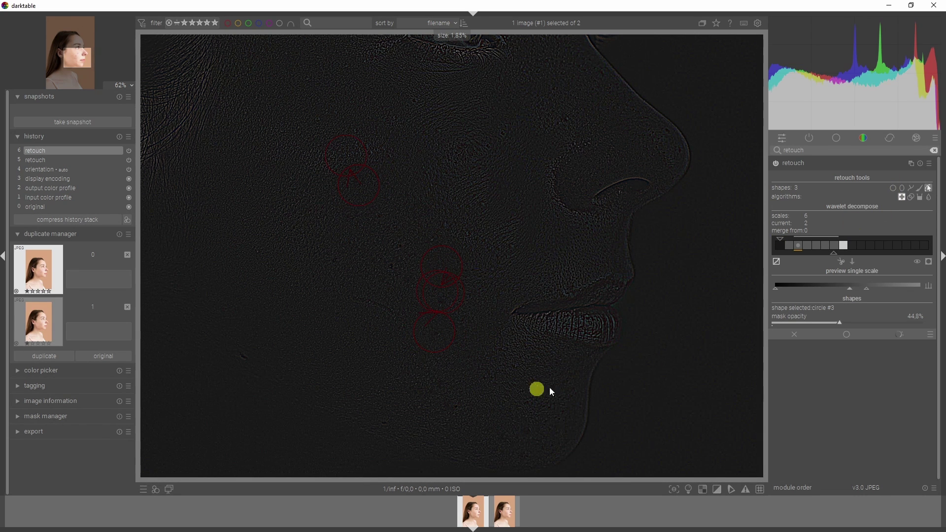
{"action": "left_click", "coordinate": [893, 187]}
{"action": "left_click", "coordinate": [566, 120]}
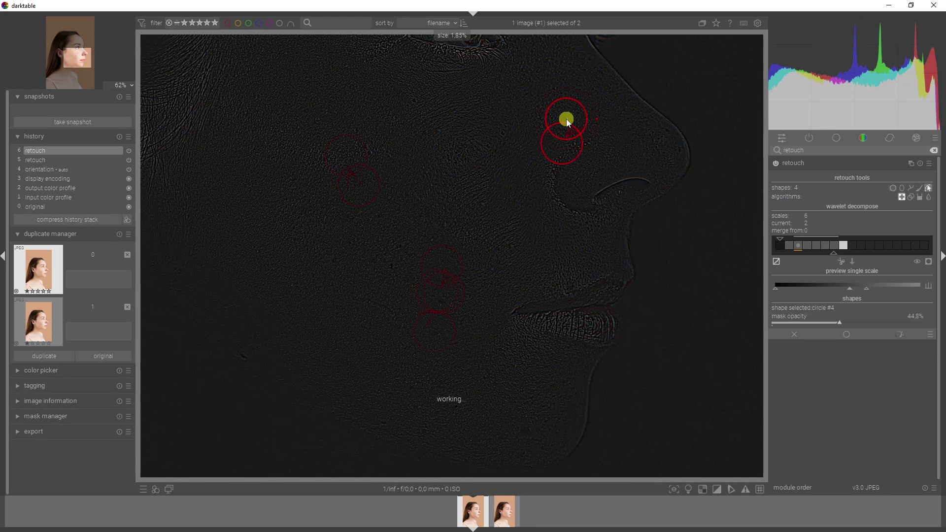
{"action": "mouse_move", "coordinate": [566, 119]}
{"action": "left_mouse_down"}
{"action": "mouse_move", "coordinate": [540, 128]}
{"action": "mouse_move", "coordinate": [500, 202]}
{"action": "mouse_move", "coordinate": [637, 86]}
{"action": "mouse_move", "coordinate": [401, 256]}
{"action": "mouse_move", "coordinate": [542, 155]}
{"action": "left_mouse_up"}
{"action": "left_click", "coordinate": [893, 188]}
{"action": "left_click_drag", "start_coordinate": [474, 152], "coordinate": [496, 149]}
{"action": "left_click", "coordinate": [893, 188]}
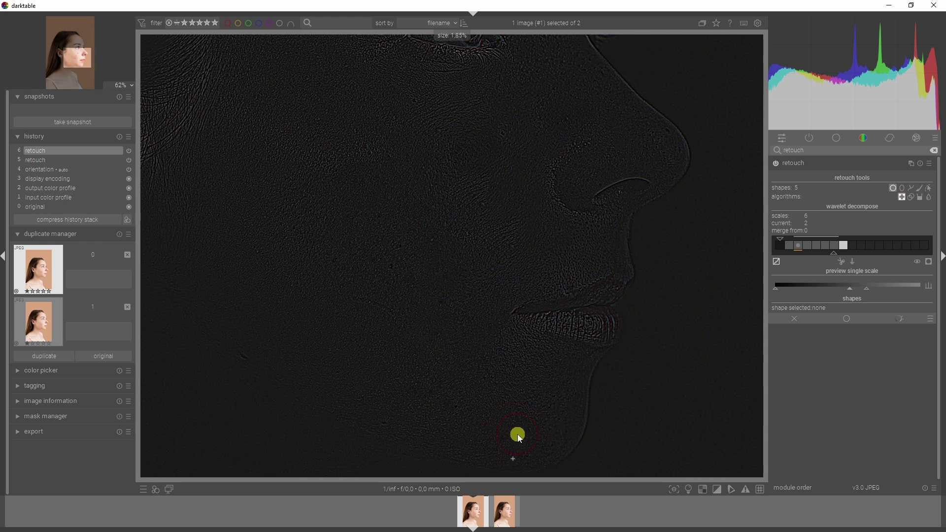
{"action": "left_click_drag", "start_coordinate": [517, 435], "coordinate": [507, 404]}
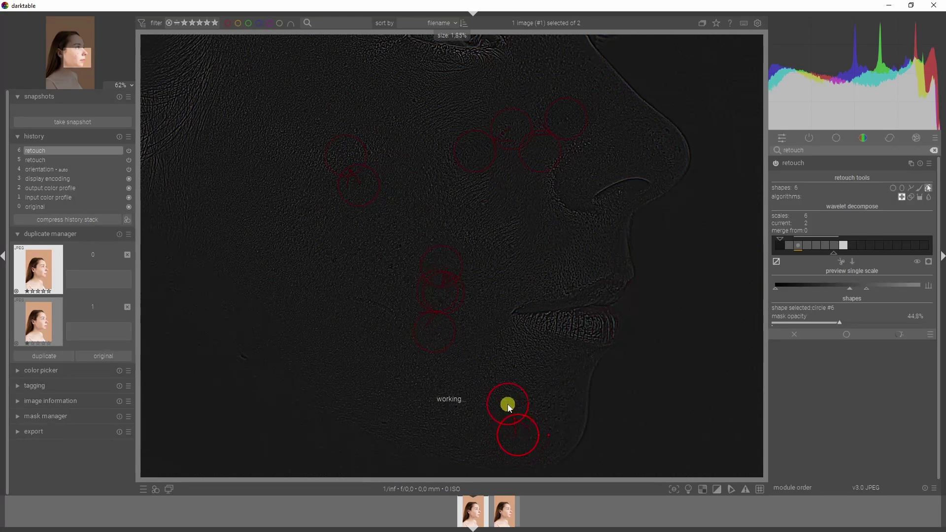
{"action": "left_click", "coordinate": [896, 188]}
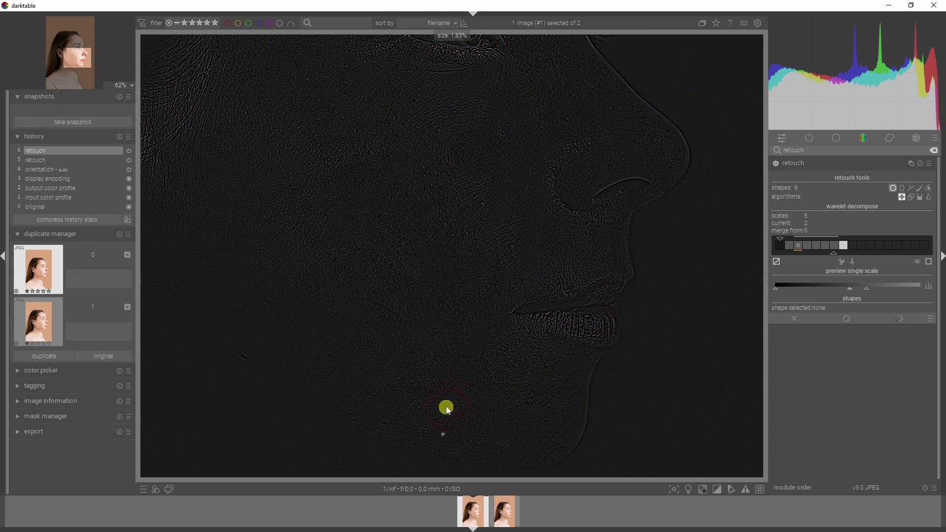
- Add a chin circle, switch to wavelet scale 3, and heal spots on the cheek and near the nose
{"action": "left_click", "coordinate": [445, 403]}
{"action": "left_click", "coordinate": [898, 186]}
{"action": "left_click", "coordinate": [468, 153]}
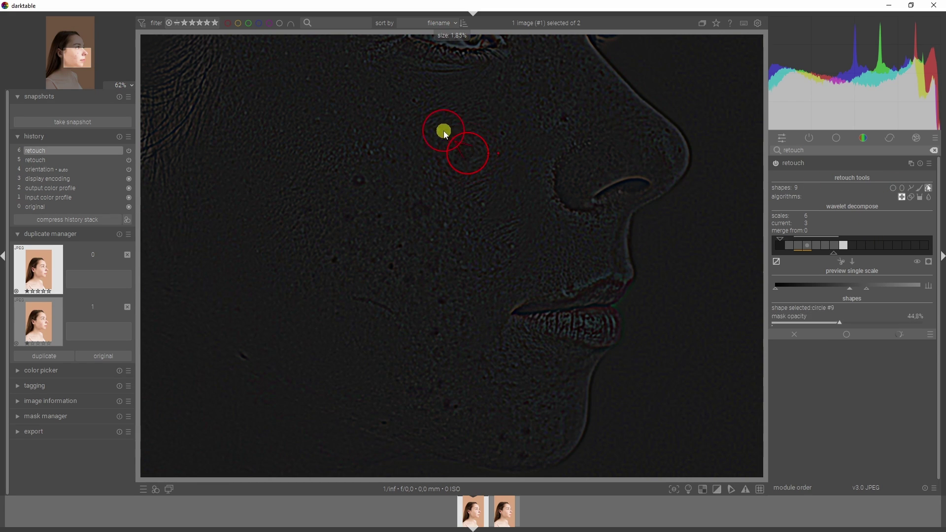
{"action": "left_click", "coordinate": [894, 188]}
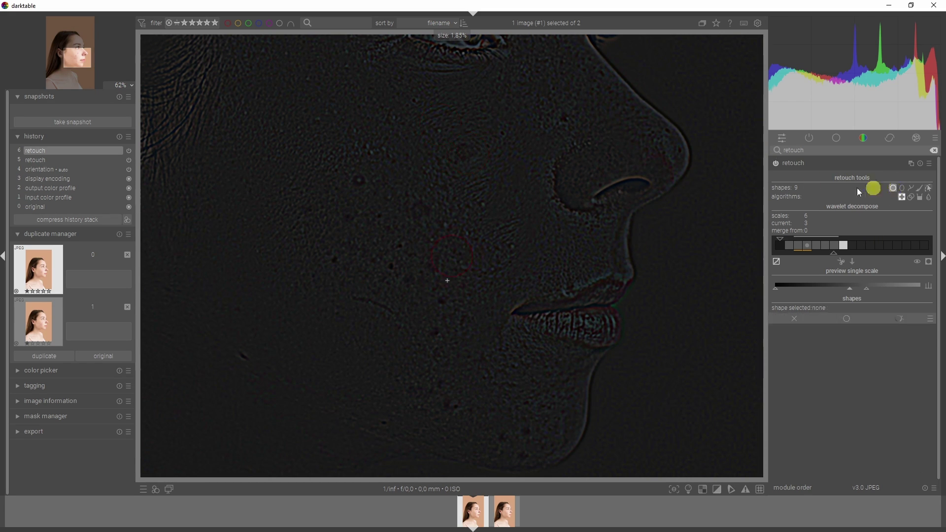
{"action": "left_click", "coordinate": [565, 124]}
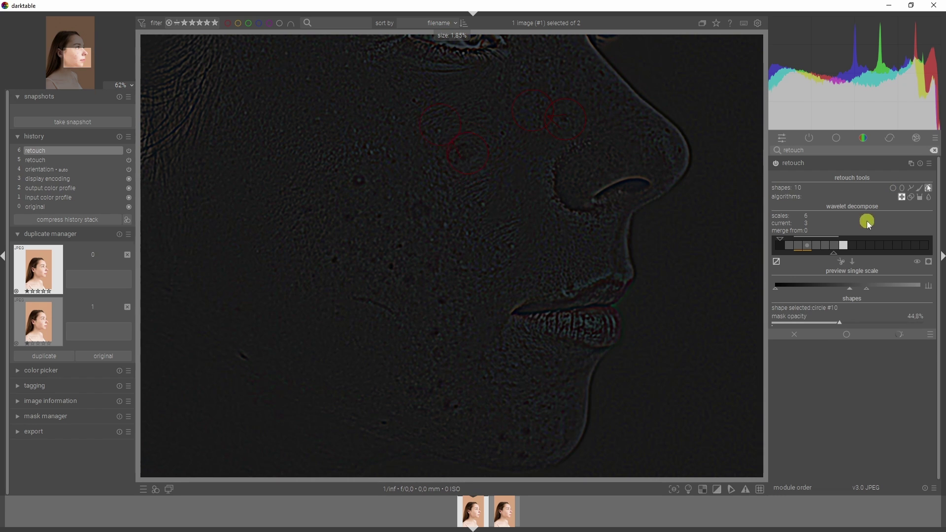
{"action": "left_click", "coordinate": [893, 188]}
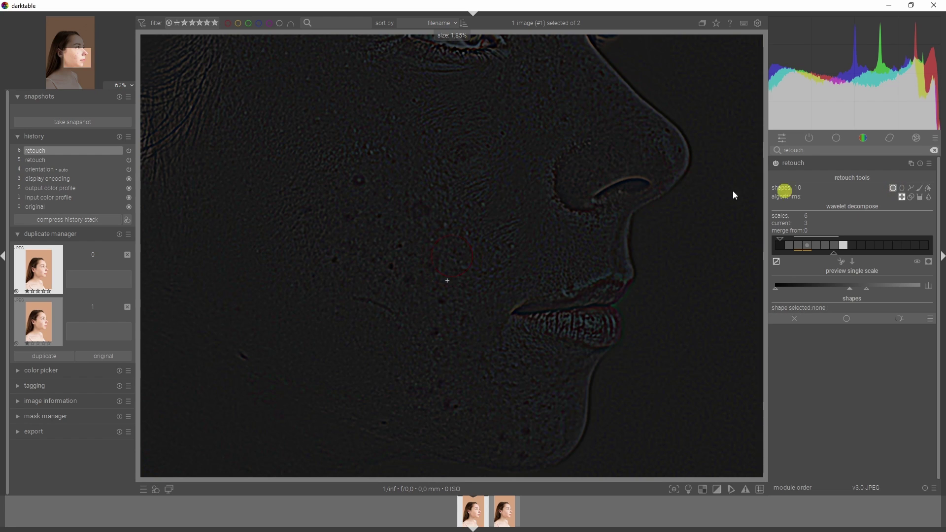
{"action": "left_click", "coordinate": [461, 154]}
- Add more cheek circles, shifting two of them up the cheek, through circle #14
{"action": "left_click", "coordinate": [414, 212]}
{"action": "left_click_drag", "start_coordinate": [418, 208], "coordinate": [416, 182]}
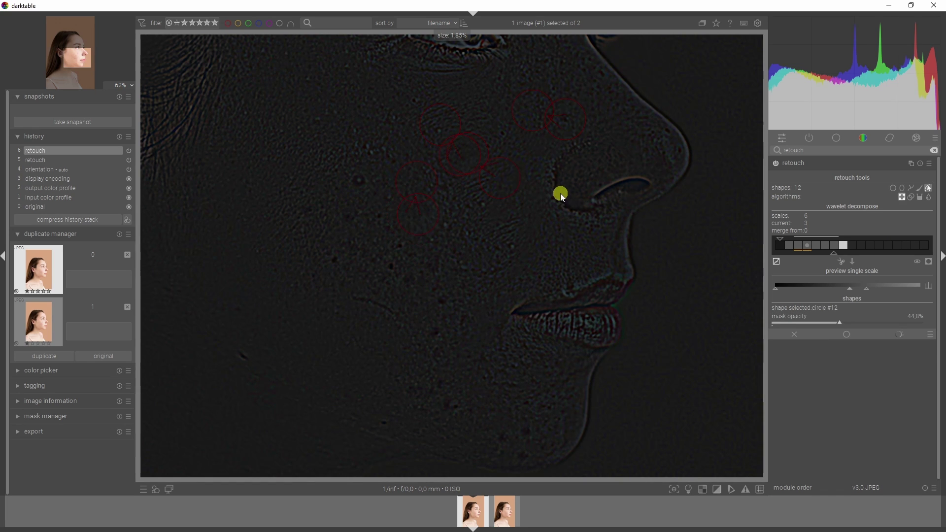
{"action": "left_click", "coordinate": [892, 188]}
{"action": "left_click", "coordinate": [357, 178]}
{"action": "mouse_move", "coordinate": [357, 177]}
{"action": "left_mouse_down"}
{"action": "mouse_move", "coordinate": [349, 123]}
{"action": "mouse_move", "coordinate": [363, 133]}
{"action": "mouse_move", "coordinate": [340, 138]}
{"action": "left_mouse_up"}
{"action": "left_click", "coordinate": [892, 188]}
{"action": "left_click", "coordinate": [358, 183]}
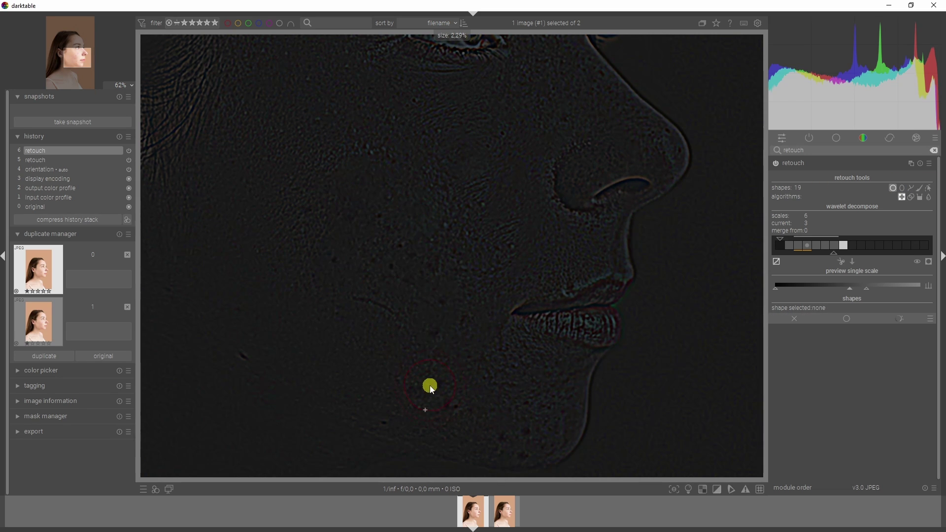
- Resize and feather the circle brush, and place another retouch circle on the lower cheek
{"action": "scroll", "coordinate": [421, 377], "scroll_direction": "down", "scroll_amount": 1}
{"action": "scroll", "coordinate": [423, 376], "scroll_direction": "up", "scroll_amount": 1}
{"action": "scroll", "coordinate": [440, 392], "scroll_direction": "down", "scroll_amount": 2}
{"action": "left_click", "coordinate": [435, 402]}
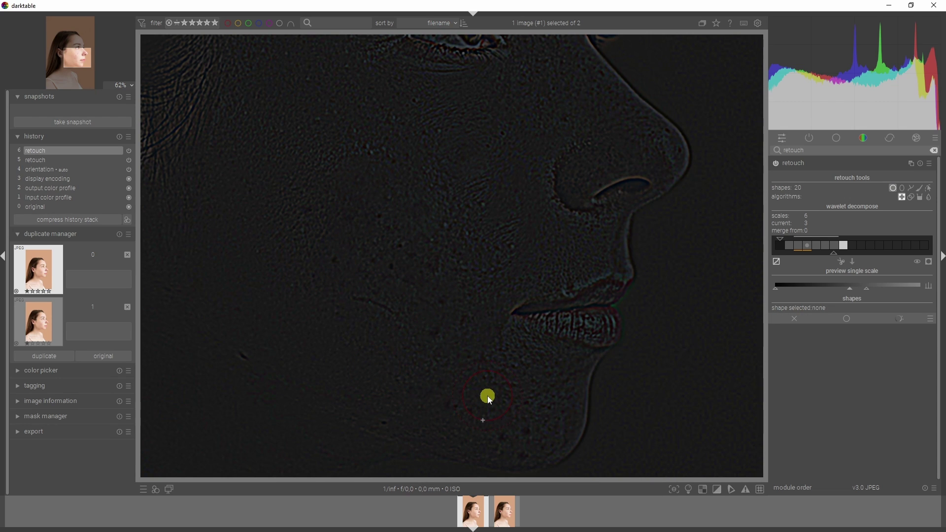
{"action": "scroll", "coordinate": [487, 397], "scroll_direction": "down", "scroll_amount": 1}
{"action": "scroll", "coordinate": [488, 394], "scroll_direction": "up", "scroll_amount": 1}
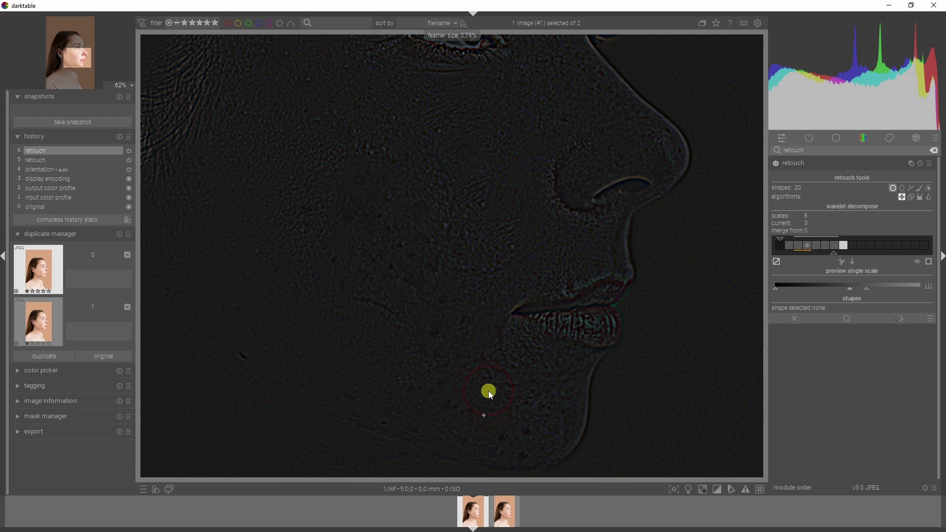
{"action": "scroll", "coordinate": [491, 397], "scroll_direction": "up", "scroll_amount": 1}
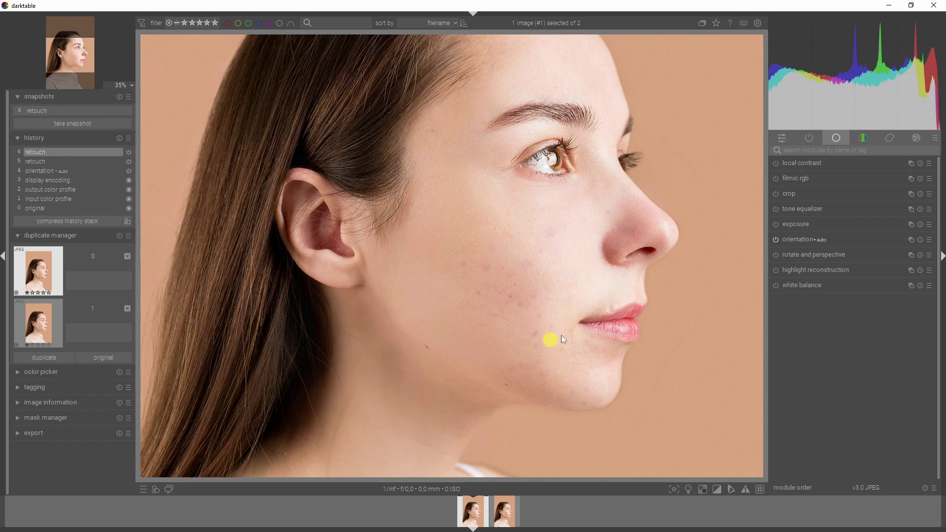
- Compare the pre-retouch history state against the retouch snapshot, widening the retouched side
{"action": "left_click", "coordinate": [51, 110]}
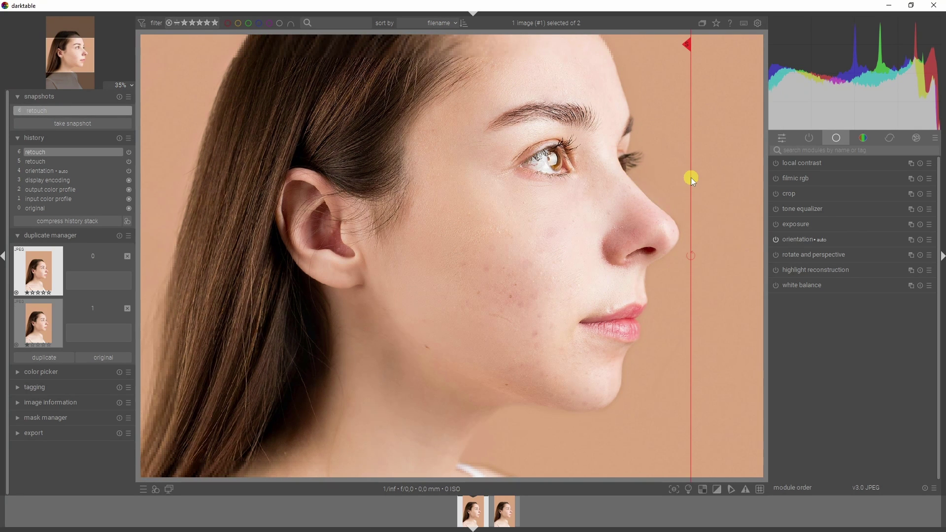
{"action": "left_click_drag", "start_coordinate": [415, 200], "coordinate": [350, 222]}
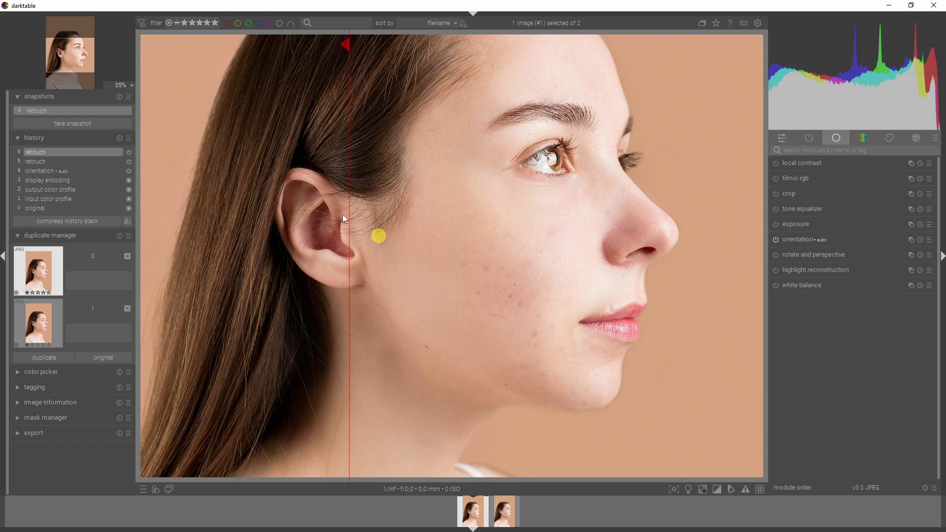
{"action": "left_click", "coordinate": [58, 172]}
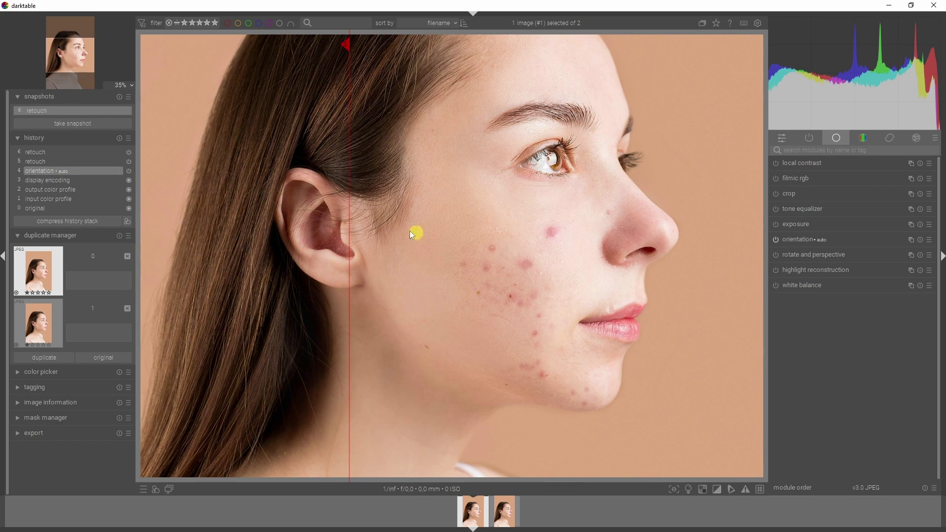
{"action": "left_click_drag", "start_coordinate": [350, 226], "coordinate": [688, 220]}
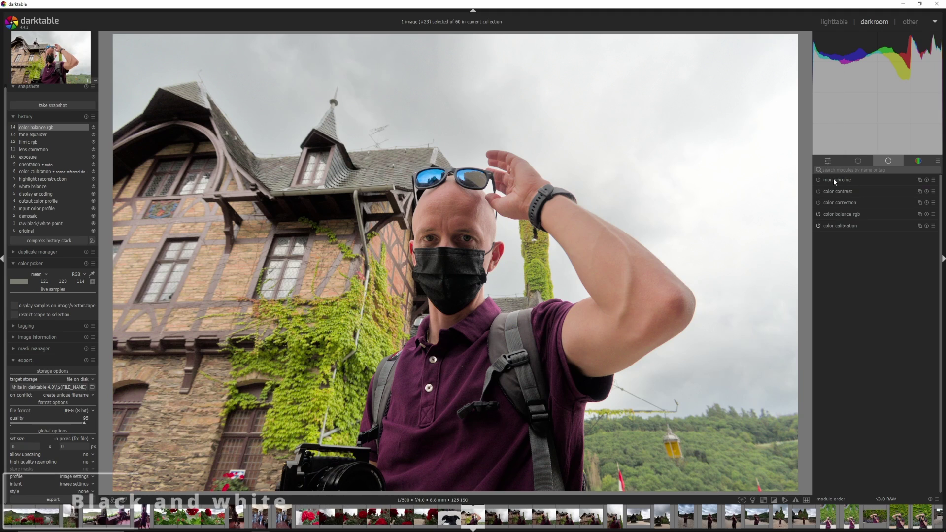
- Enable the monochrome module and centre its filter on the green tones, then collapse it
{"action": "left_click", "coordinate": [827, 179]}
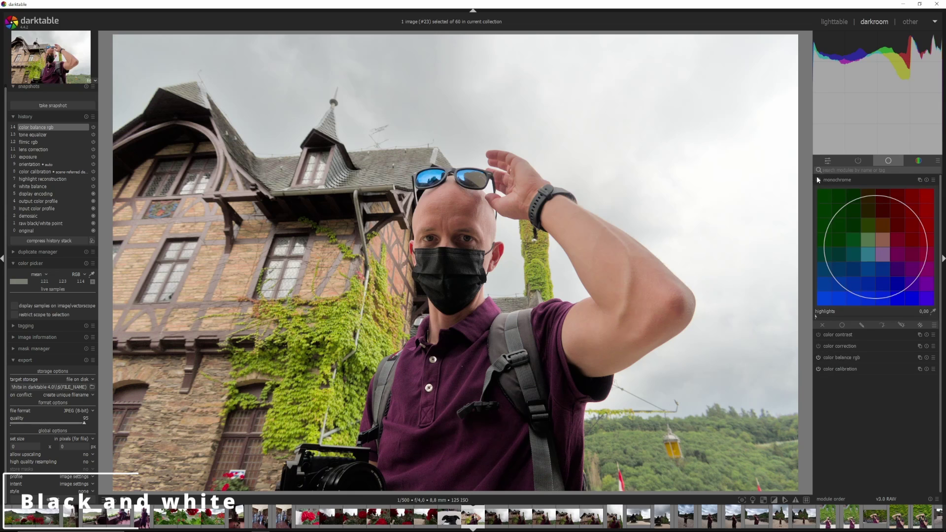
{"action": "left_click", "coordinate": [818, 180]}
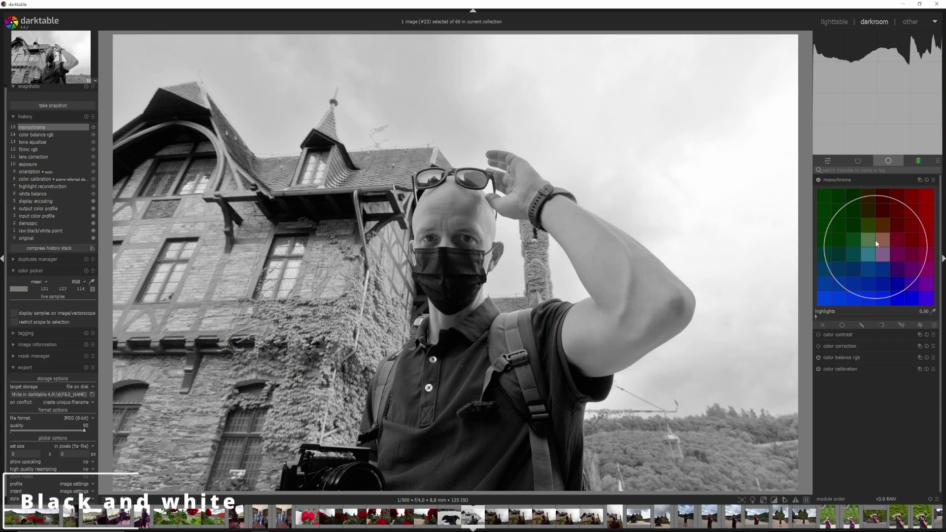
{"action": "scroll", "coordinate": [875, 240], "scroll_direction": "down", "scroll_amount": 5}
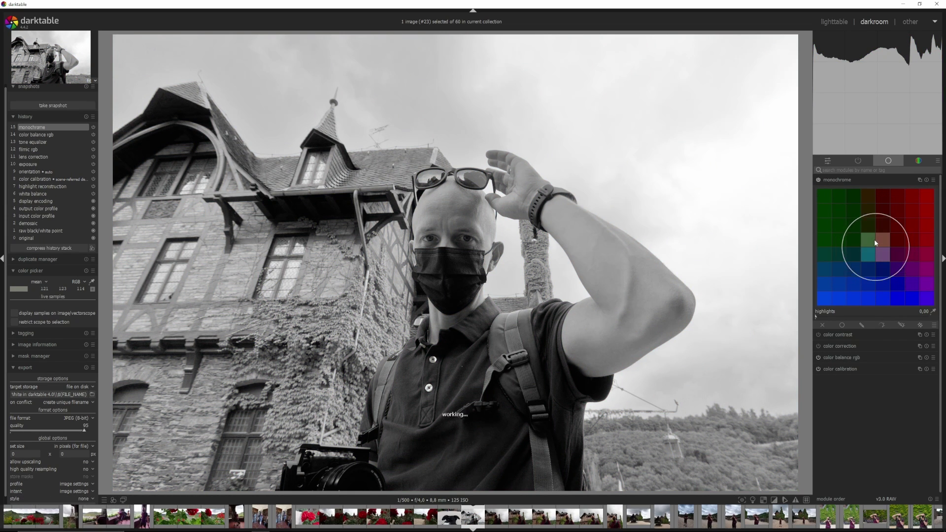
{"action": "scroll", "coordinate": [874, 240], "scroll_direction": "down", "scroll_amount": 2}
{"action": "mouse_move", "coordinate": [874, 242]}
{"action": "left_mouse_down"}
{"action": "mouse_move", "coordinate": [855, 232]}
{"action": "mouse_move", "coordinate": [860, 223]}
{"action": "mouse_move", "coordinate": [896, 226]}
{"action": "mouse_move", "coordinate": [906, 244]}
{"action": "mouse_move", "coordinate": [870, 280]}
{"action": "mouse_move", "coordinate": [905, 270]}
{"action": "mouse_move", "coordinate": [856, 220]}
{"action": "mouse_move", "coordinate": [871, 232]}
{"action": "left_mouse_up"}
{"action": "scroll", "coordinate": [871, 232], "scroll_direction": "up", "scroll_amount": 3}
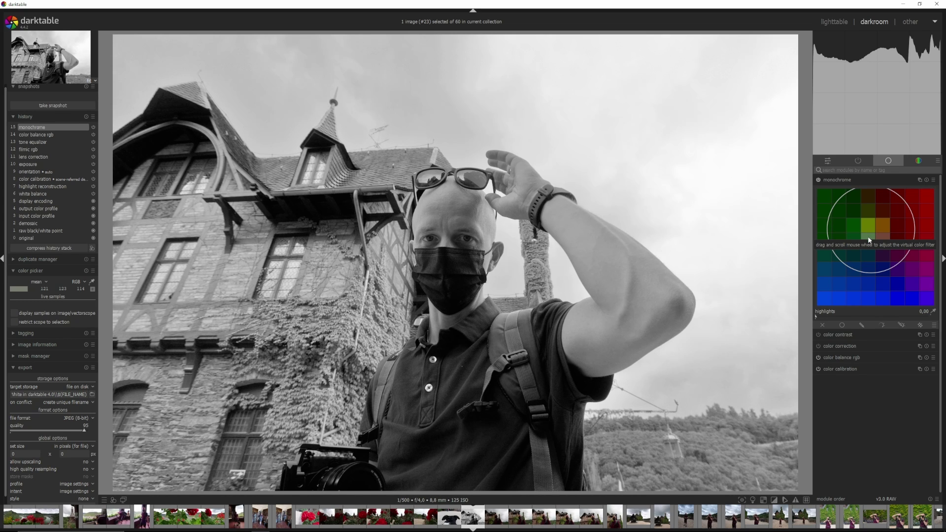
{"action": "left_click", "coordinate": [830, 180]}
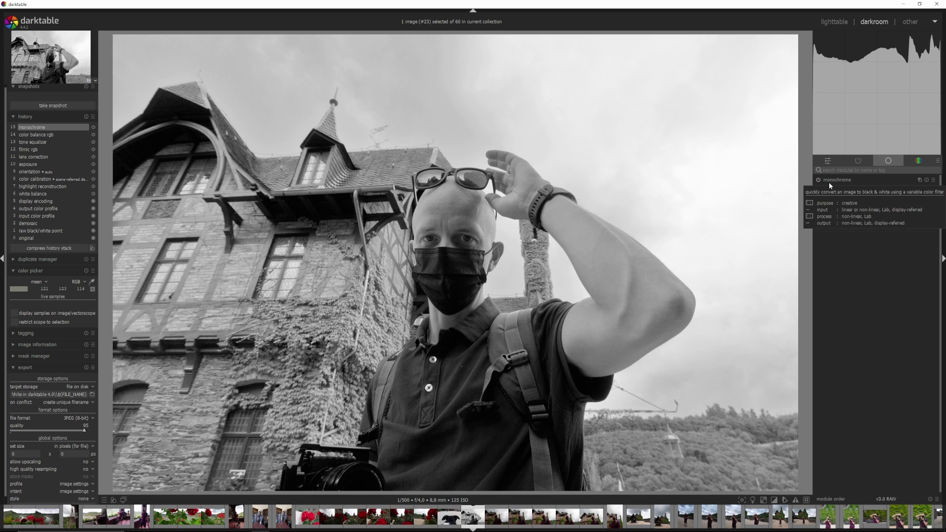
- Disable monochrome and apply color calibration's B&W: Fuji Acros 100 preset from the gray tab
{"action": "left_click", "coordinate": [818, 180]}
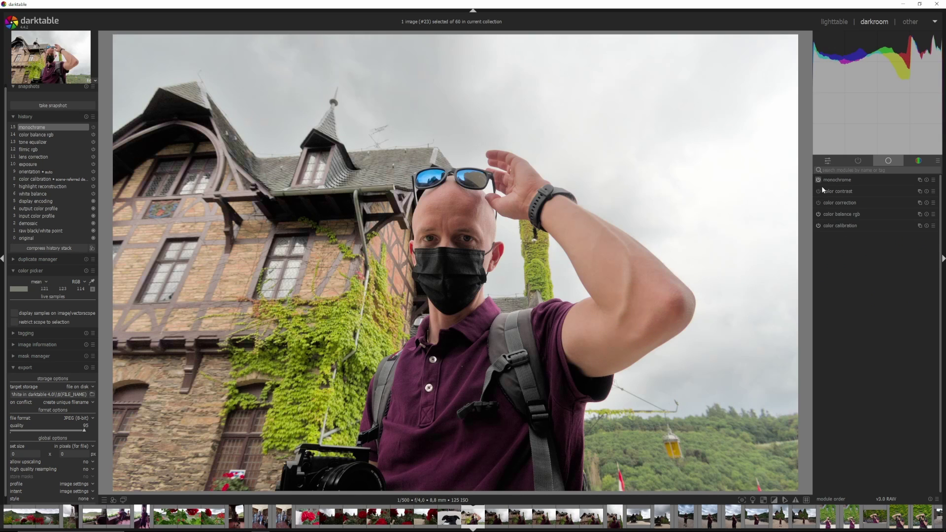
{"action": "left_click", "coordinate": [840, 226]}
{"action": "left_click", "coordinate": [928, 237]}
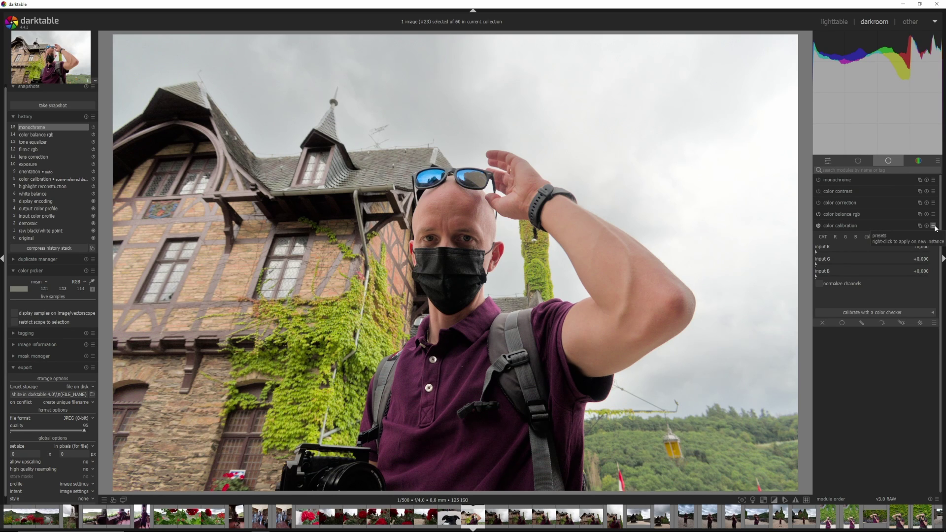
{"action": "left_click", "coordinate": [933, 226]}
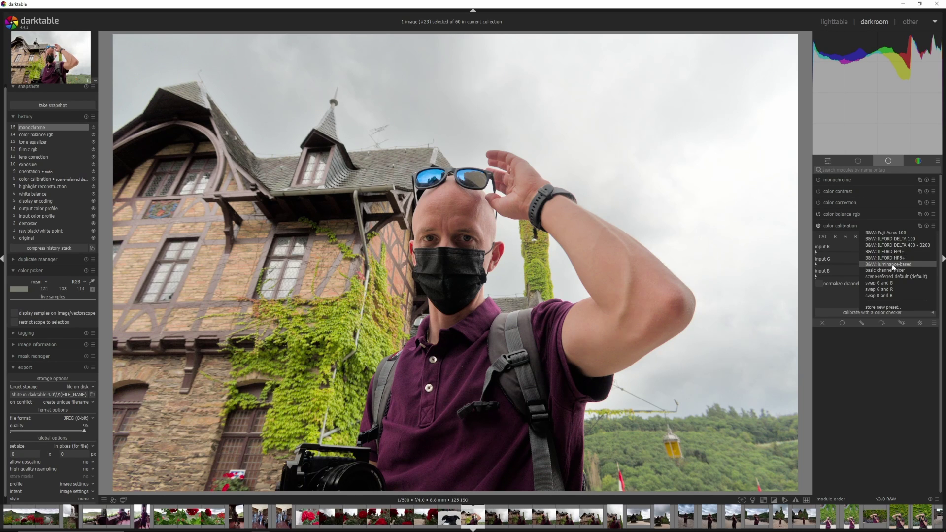
{"action": "left_click", "coordinate": [892, 235]}
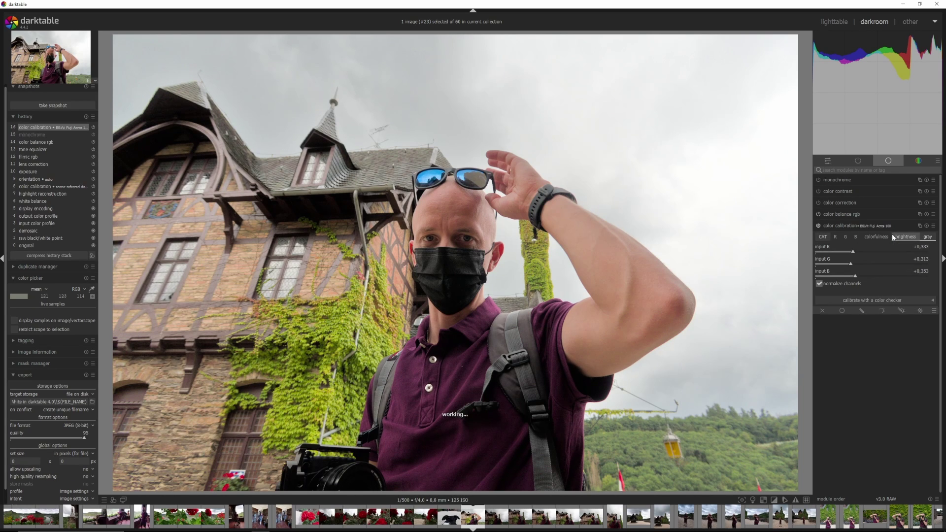
- Try the ILFORD DELTA 100, DELTA 400 - 3200, FP4+ and HP5+ presets, ending on B&W: luminance-based
{"action": "left_click", "coordinate": [932, 226]}
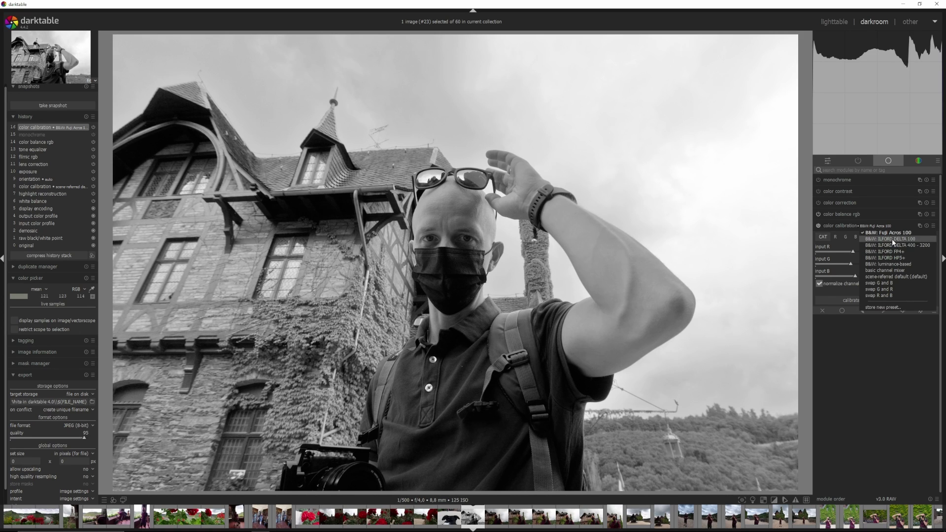
{"action": "left_click", "coordinate": [892, 240]}
{"action": "left_click", "coordinate": [933, 226]}
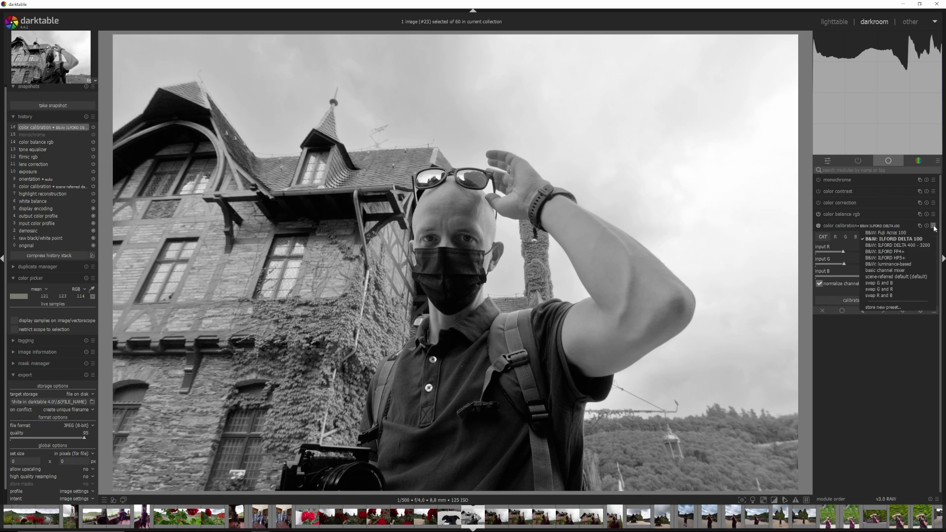
{"action": "left_click", "coordinate": [902, 245]}
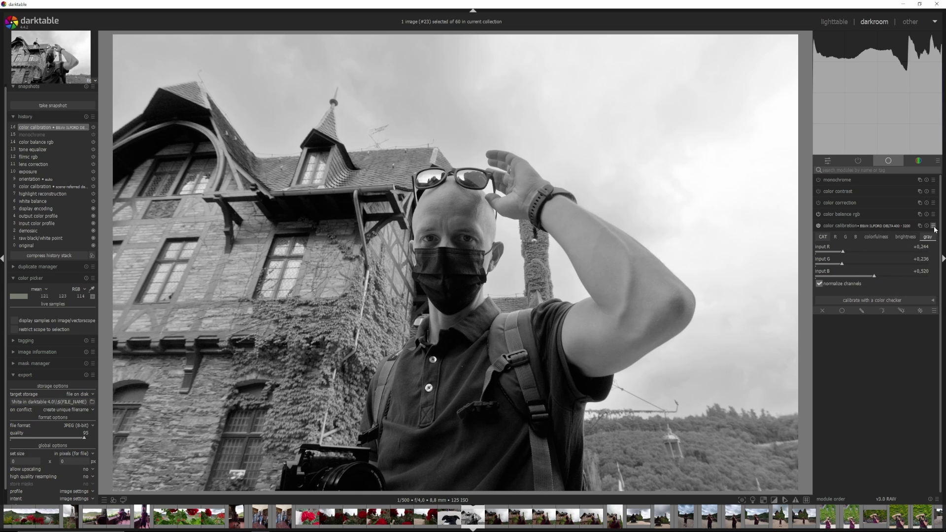
{"action": "left_click", "coordinate": [933, 228]}
{"action": "left_click", "coordinate": [889, 251]}
{"action": "left_click", "coordinate": [933, 227]}
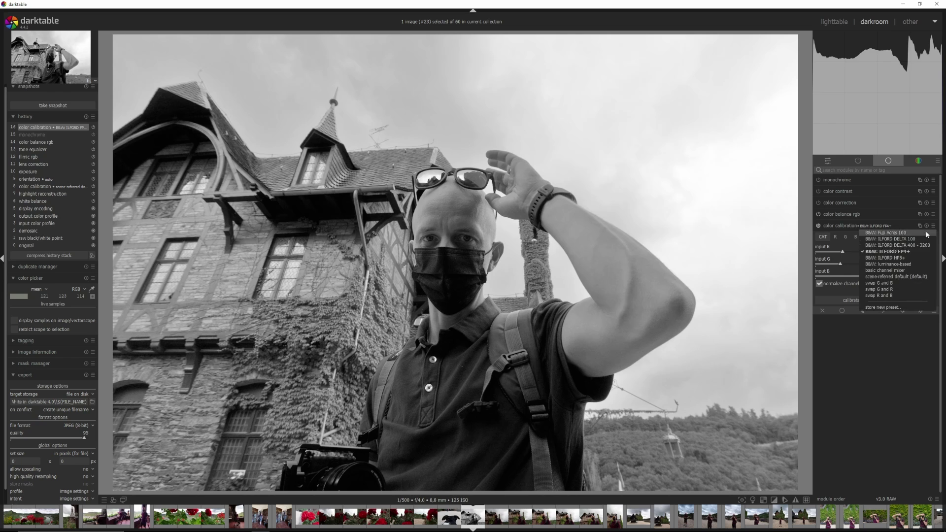
{"action": "left_click", "coordinate": [899, 257]}
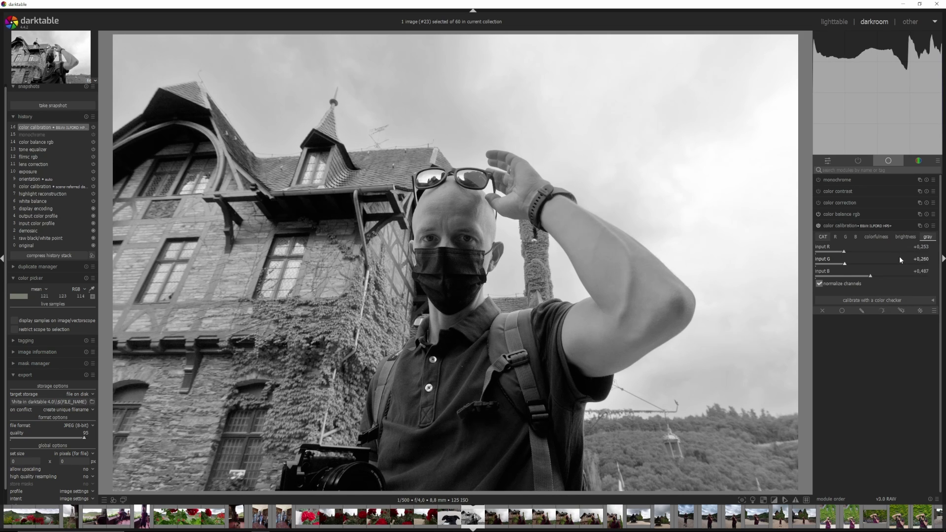
{"action": "left_click", "coordinate": [933, 226]}
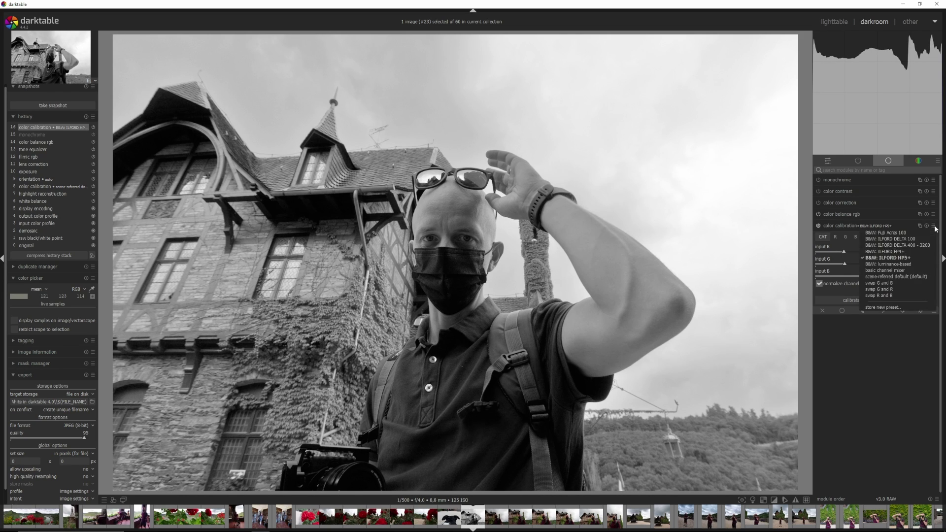
{"action": "left_click", "coordinate": [880, 264]}
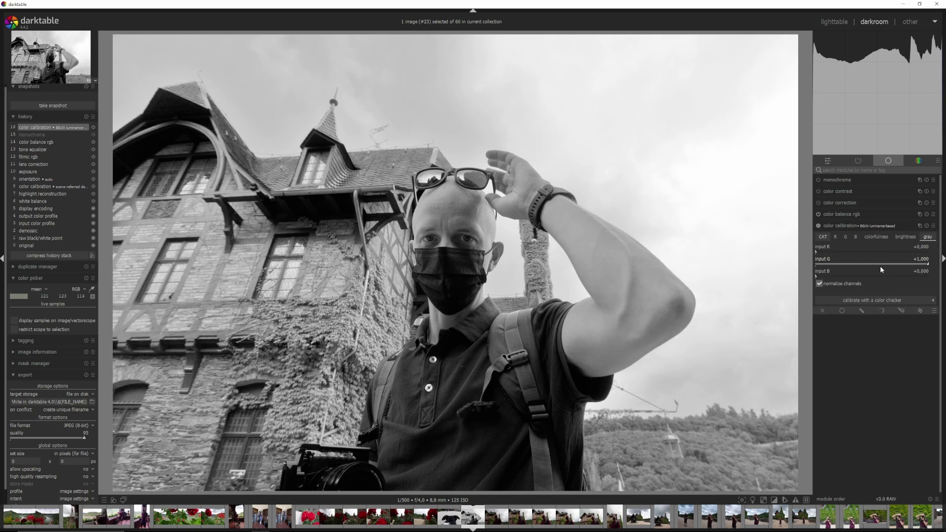
- Reset color calibration and hand-mix gray weights: red around +0,658, green raised, blue lowered
{"action": "left_click", "coordinate": [927, 225]}
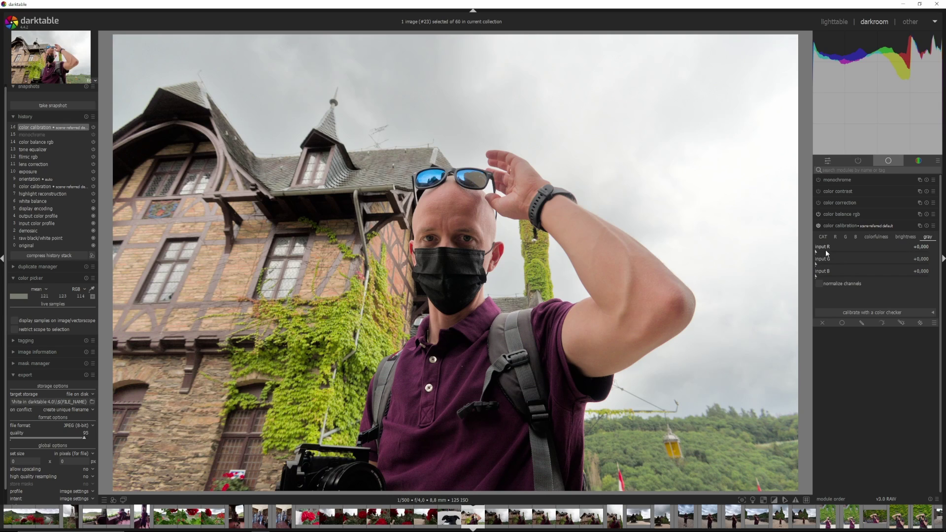
{"action": "left_click_drag", "start_coordinate": [828, 252], "coordinate": [867, 276]}
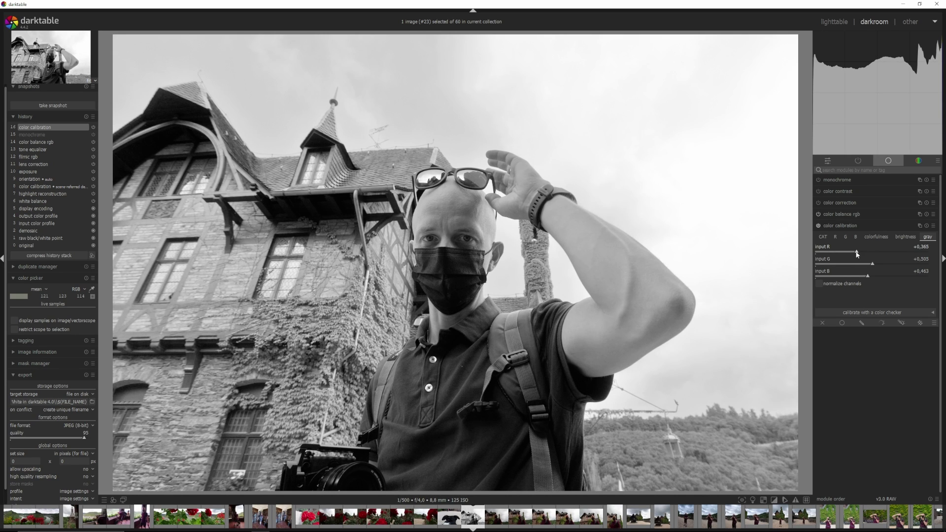
{"action": "left_click_drag", "start_coordinate": [857, 254], "coordinate": [890, 252]}
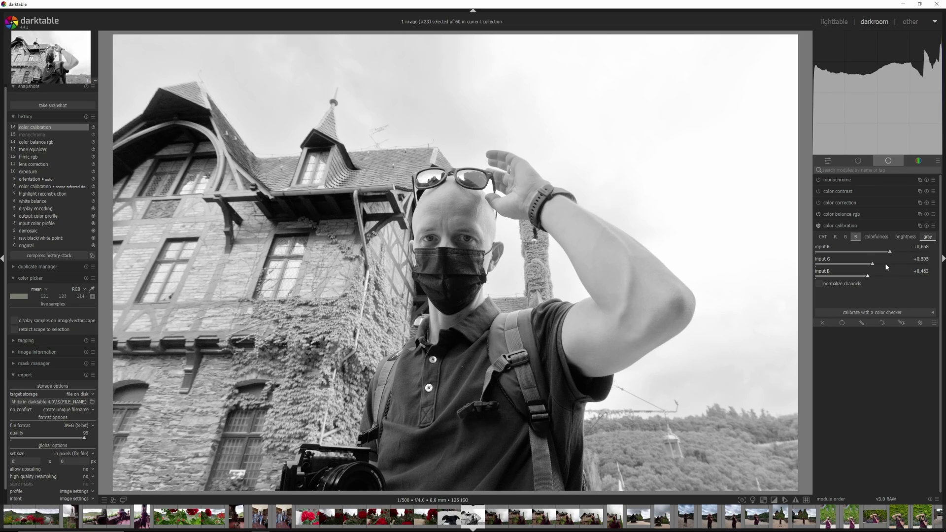
{"action": "mouse_move", "coordinate": [889, 253]}
{"action": "left_mouse_down"}
{"action": "mouse_move", "coordinate": [866, 252]}
{"action": "mouse_move", "coordinate": [888, 264]}
{"action": "left_mouse_up"}
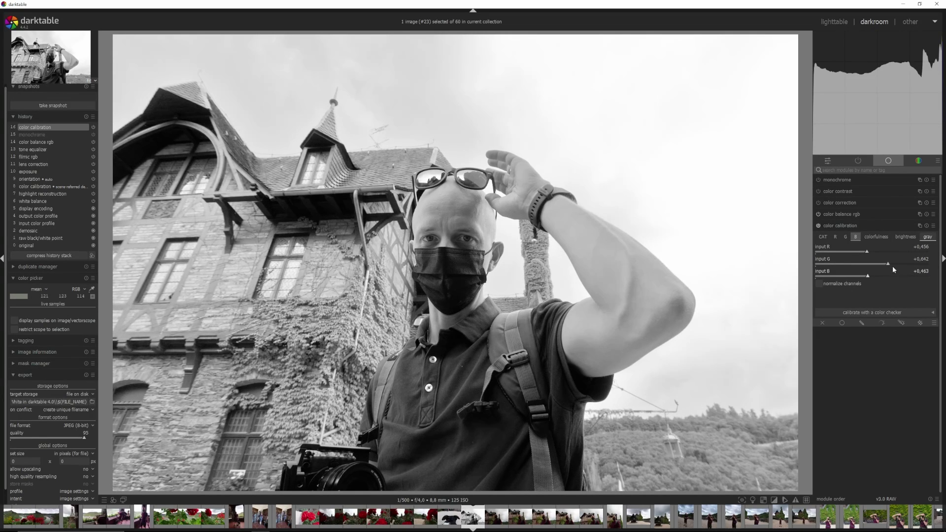
{"action": "scroll", "coordinate": [869, 276], "scroll_direction": "down", "scroll_amount": 1}
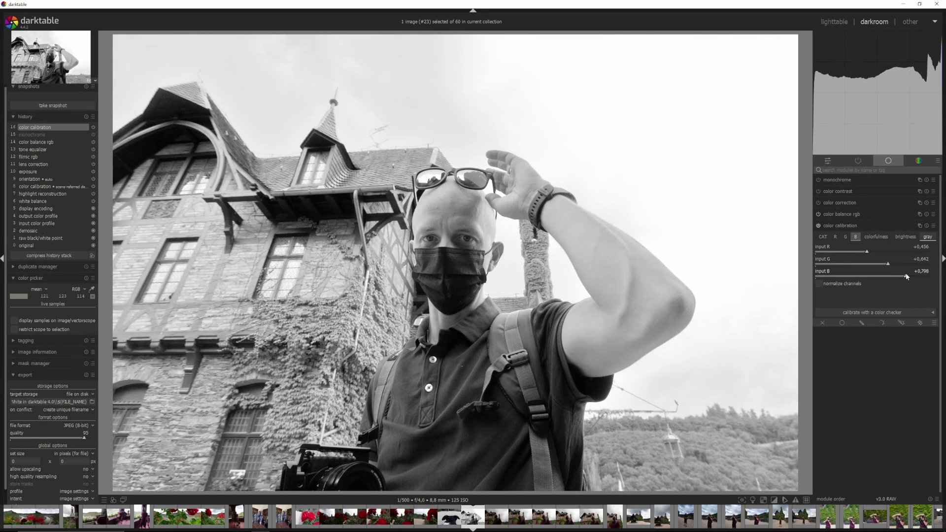
{"action": "mouse_move", "coordinate": [903, 274]}
{"action": "left_mouse_down"}
{"action": "mouse_move", "coordinate": [839, 274]}
{"action": "mouse_move", "coordinate": [894, 263]}
{"action": "mouse_move", "coordinate": [856, 271]}
{"action": "mouse_move", "coordinate": [899, 278]}
{"action": "left_mouse_up"}
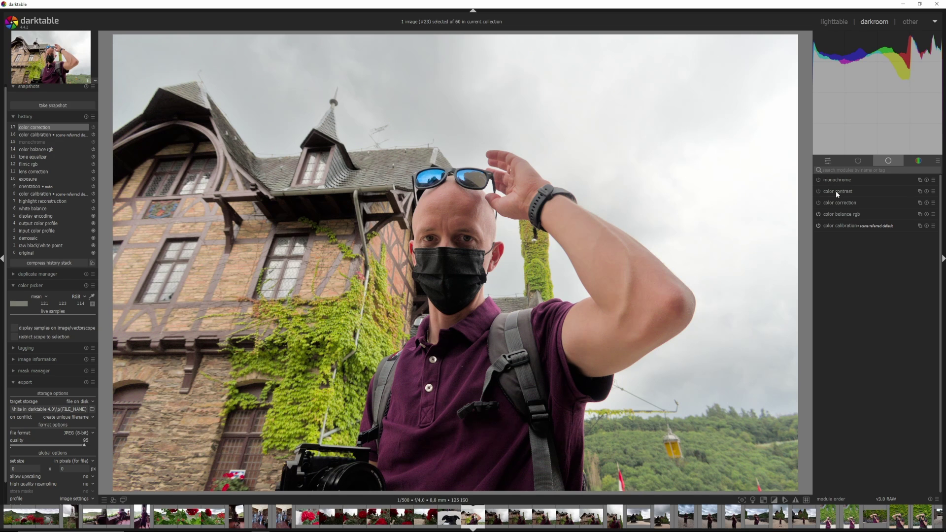
{"action": "left_click", "coordinate": [836, 190]}
{"action": "left_click", "coordinate": [818, 192]}
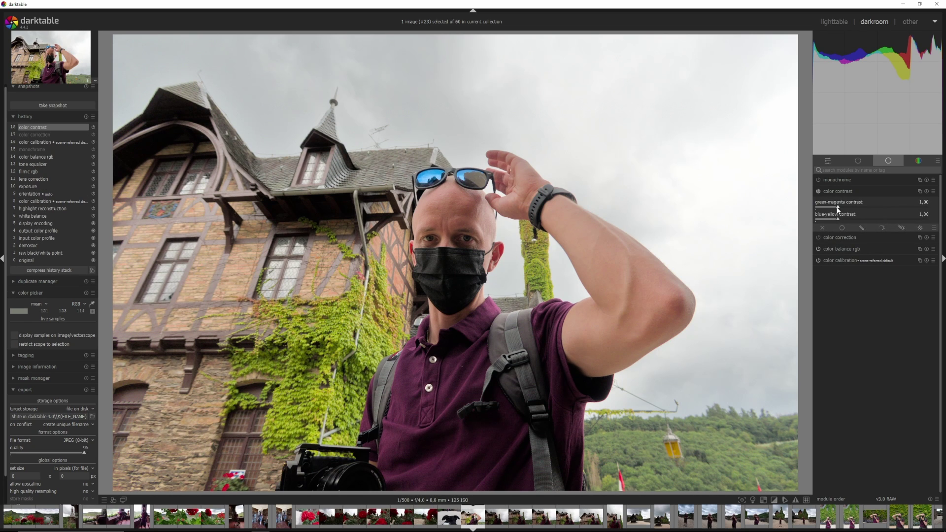
{"action": "left_click_drag", "start_coordinate": [837, 207], "coordinate": [816, 219]}
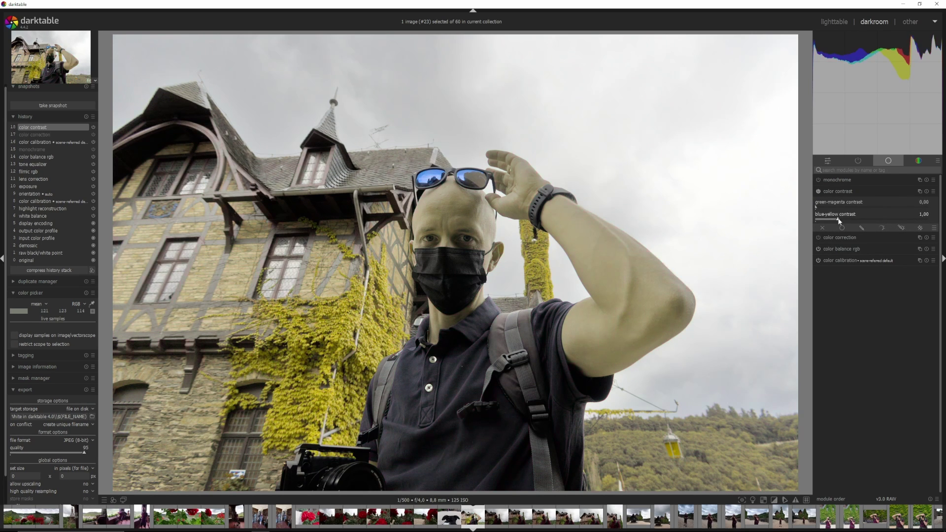
{"action": "left_click", "coordinate": [816, 277]}
{"action": "left_click", "coordinate": [817, 191]}
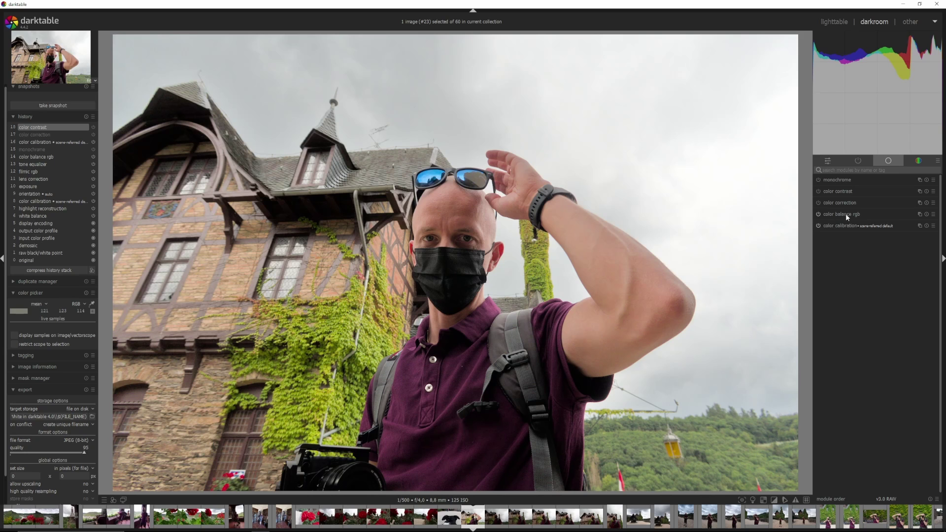
- Add a new color balance rgb instance at -100% global saturation and widen the comparison view
{"action": "left_click", "coordinate": [847, 214]}
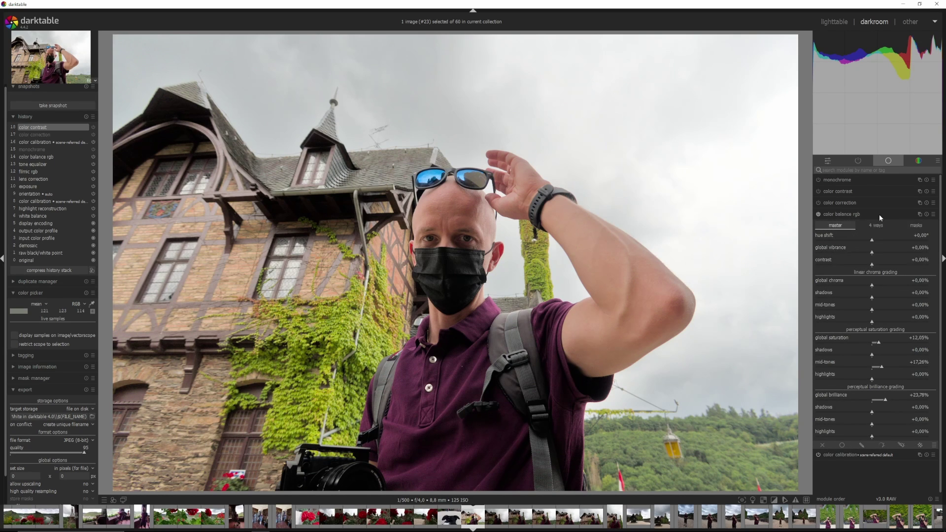
{"action": "left_click", "coordinate": [919, 214]}
{"action": "left_click", "coordinate": [912, 219]}
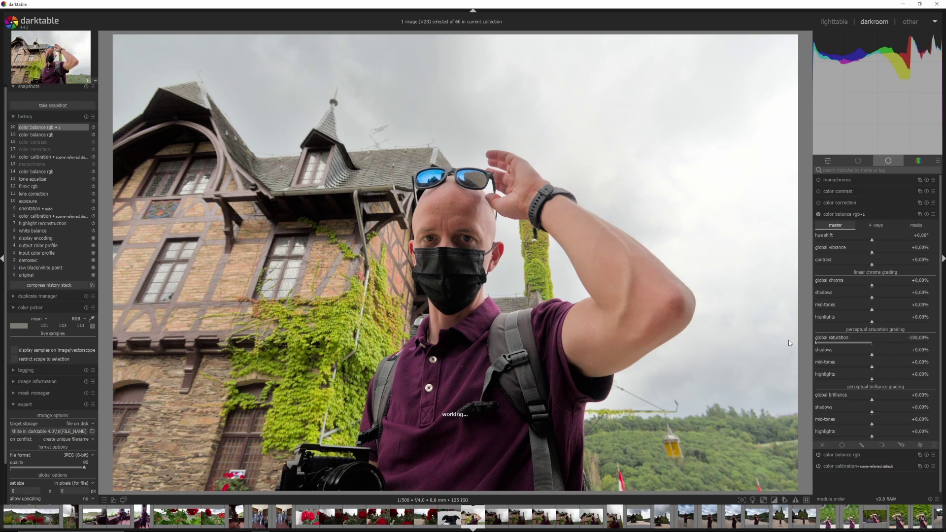
{"action": "left_click_drag", "start_coordinate": [873, 342], "coordinate": [789, 344]}
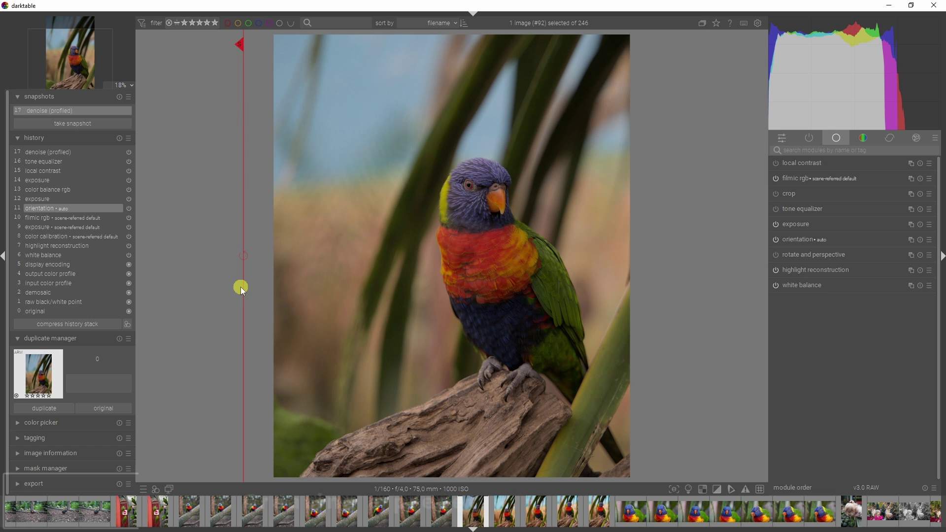
{"action": "left_click_drag", "start_coordinate": [241, 287], "coordinate": [651, 273]}
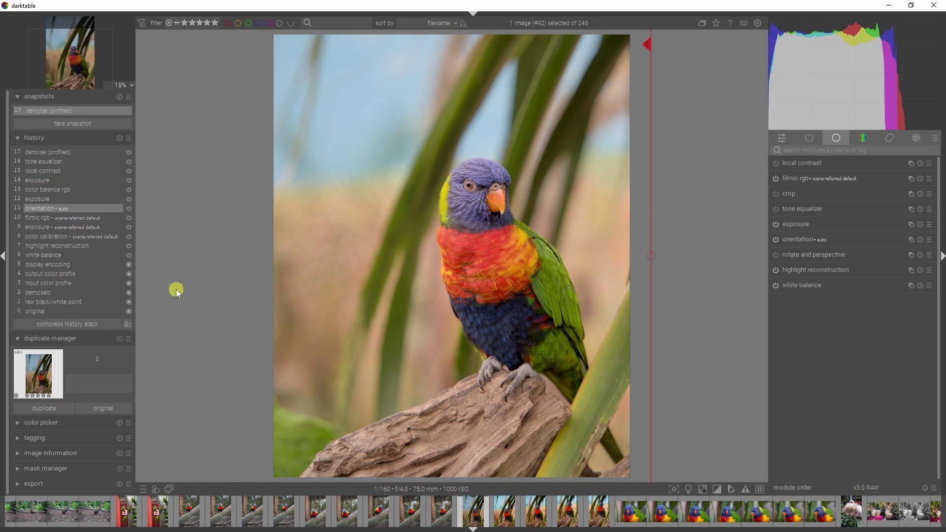
- Save a new style named 'Bird photography' from the lorikeet's history, with exposure included
{"action": "left_click", "coordinate": [127, 324]}
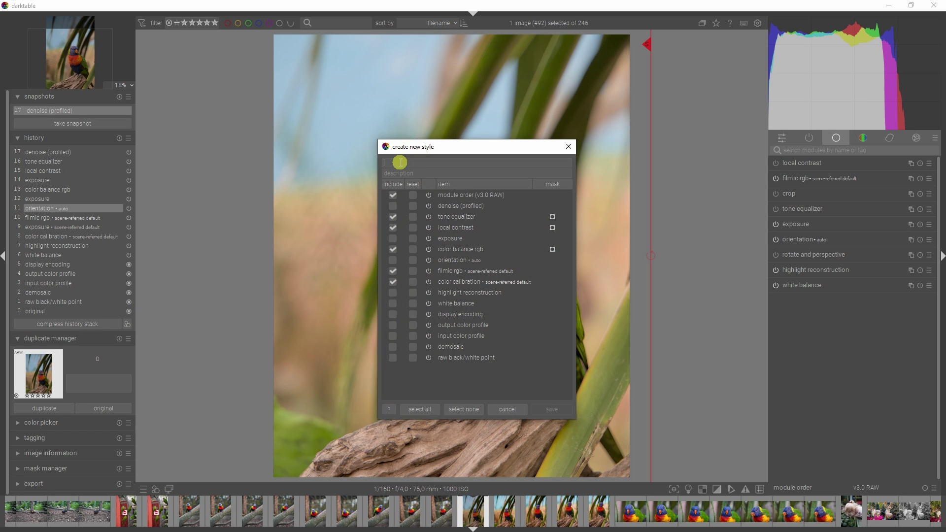
{"action": "type", "text": "Bl"}
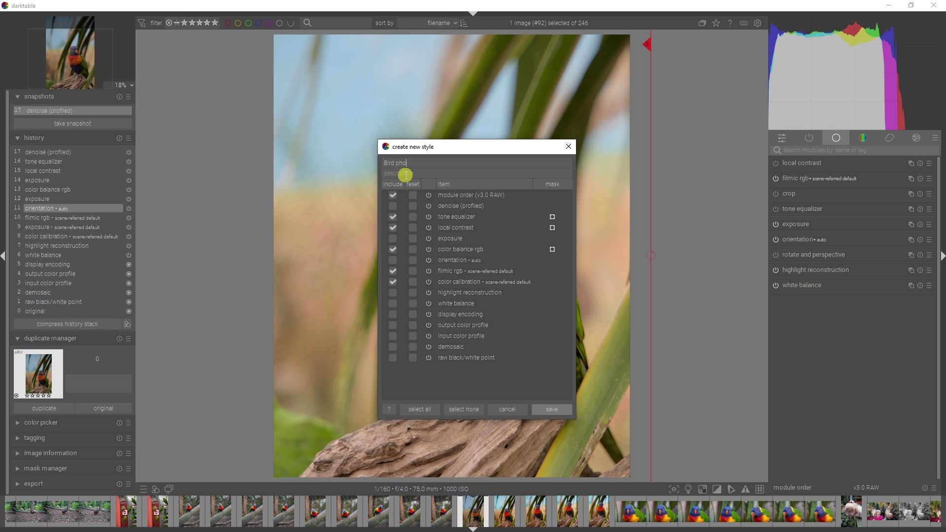
{"action": "type", "text": "rd photography"}
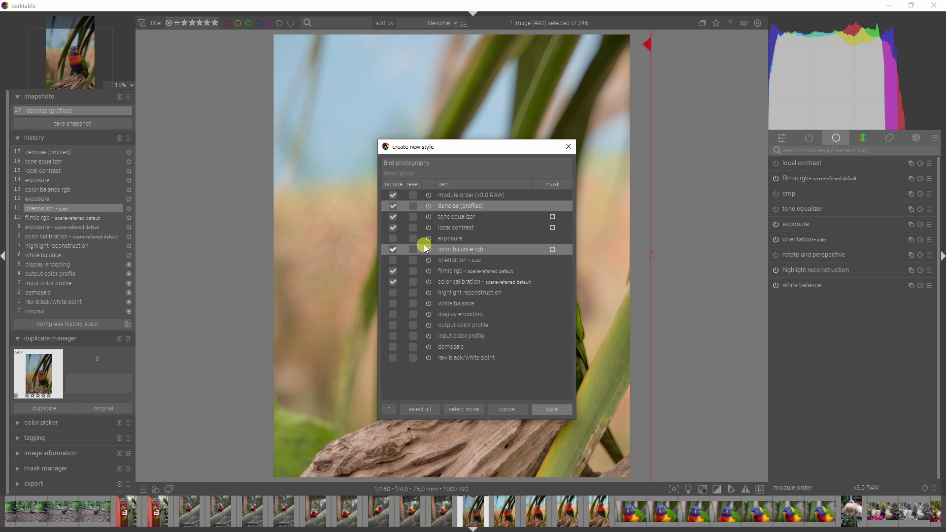
{"action": "left_click", "coordinate": [393, 238]}
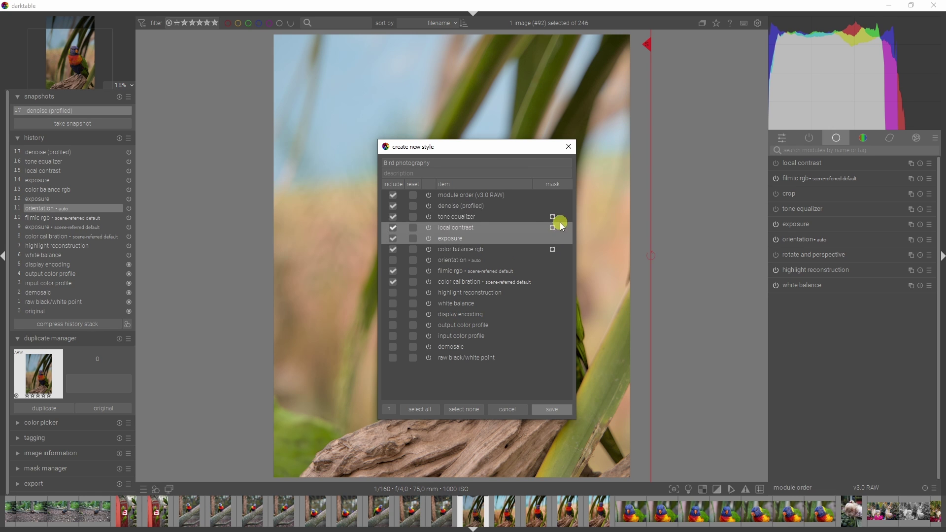
{"action": "left_click_drag", "start_coordinate": [490, 148], "coordinate": [754, 114]}
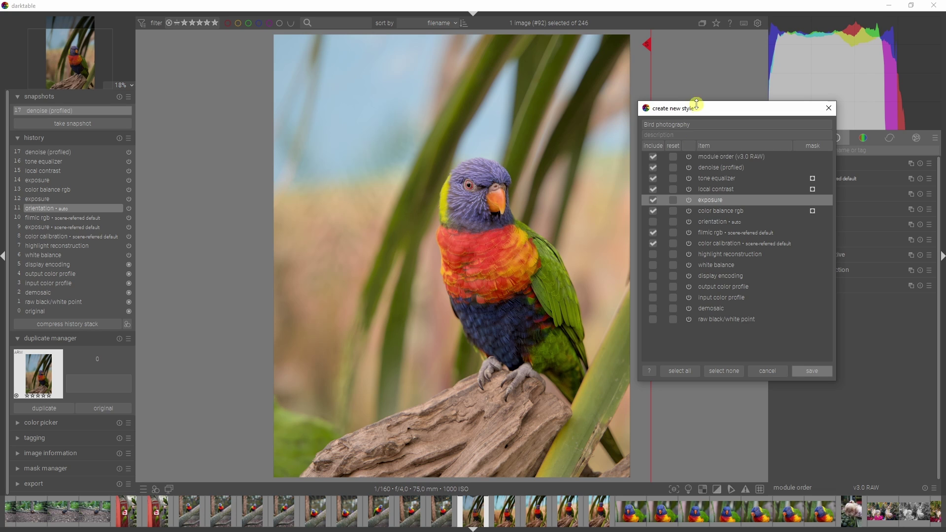
{"action": "left_click_drag", "start_coordinate": [698, 109], "coordinate": [424, 105]}
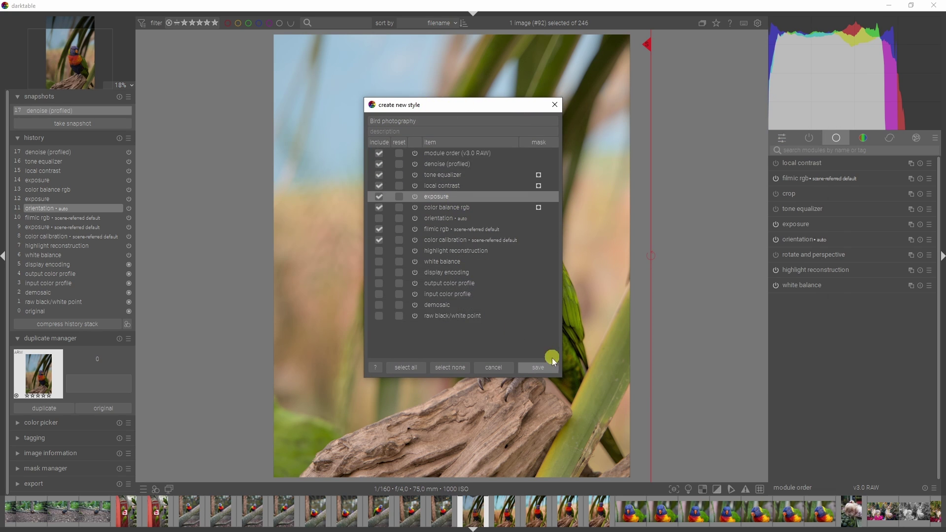
{"action": "left_click", "coordinate": [537, 369]}
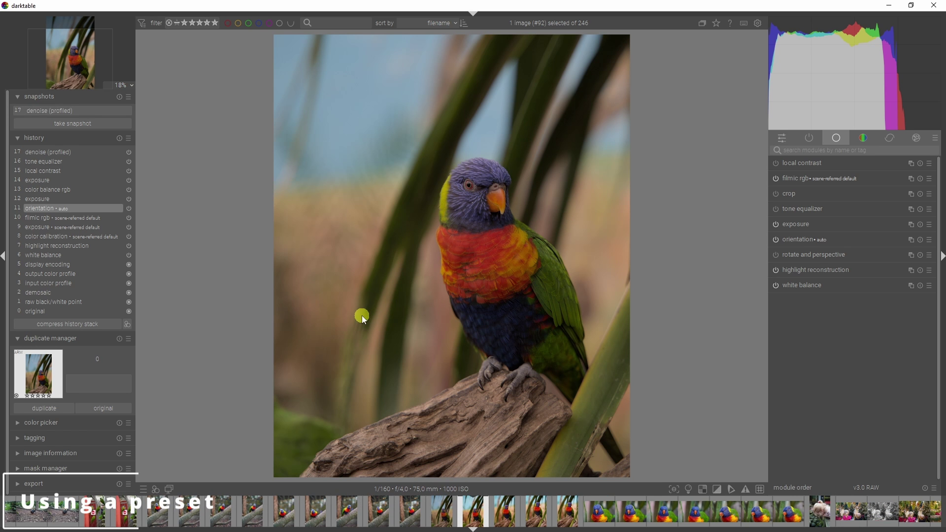
- Apply the Bird photography style to the next parrot photo and raise its exposure on the histogram
{"action": "key", "text": "space"}
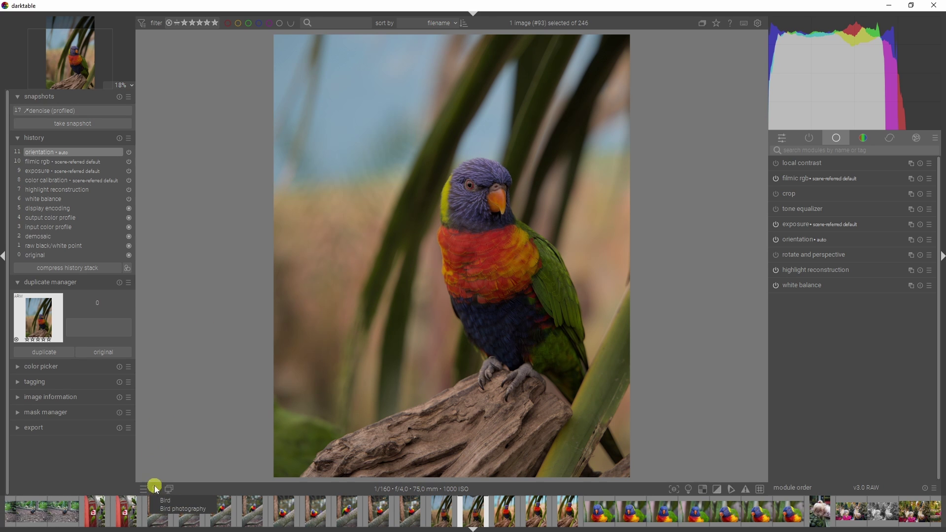
{"action": "left_click", "coordinate": [168, 510]}
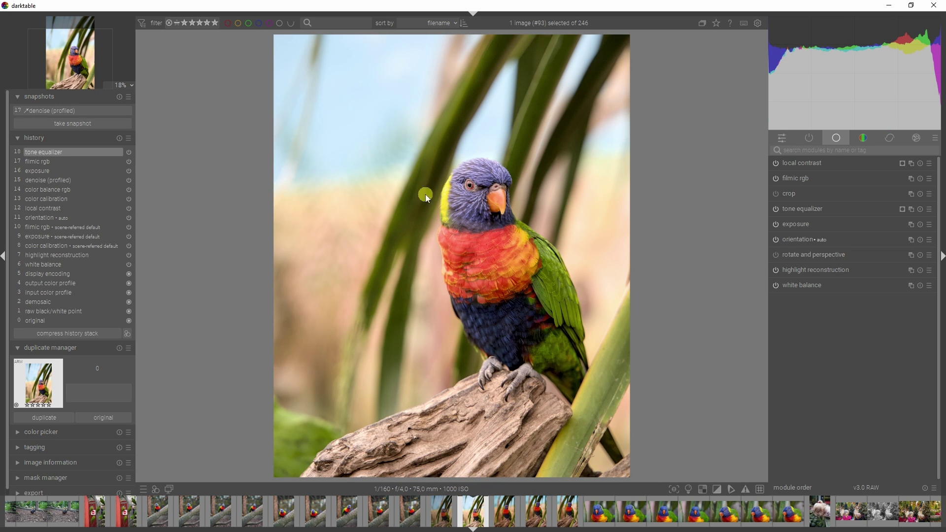
{"action": "scroll", "coordinate": [927, 116], "scroll_direction": "up", "scroll_amount": 1}
{"action": "scroll", "coordinate": [921, 116], "scroll_direction": "up", "scroll_amount": 3}
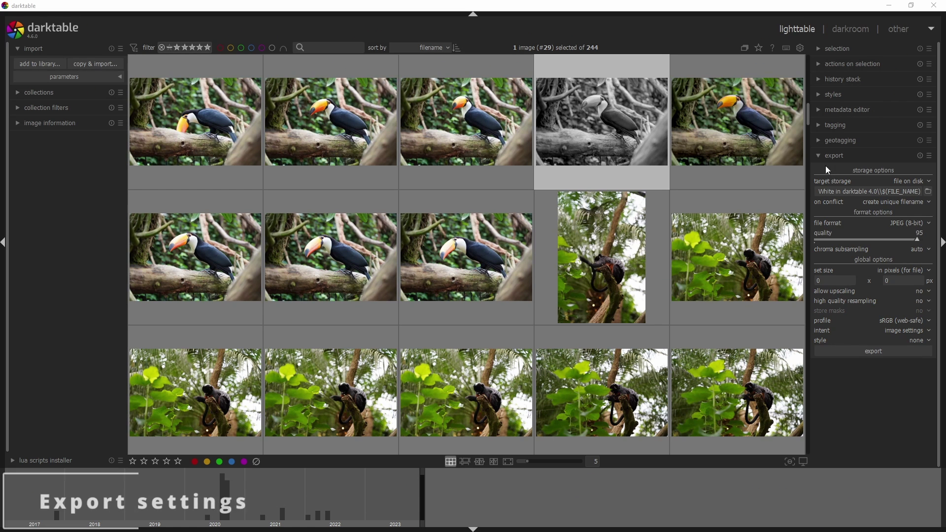
{"action": "left_click", "coordinate": [818, 157]}
{"action": "left_click", "coordinate": [818, 154]}
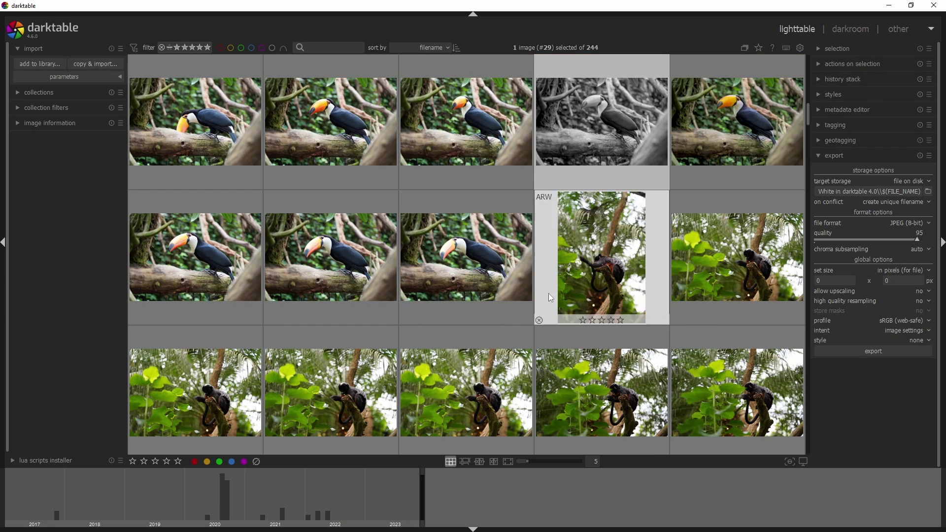
{"action": "left_click", "coordinate": [903, 186]}
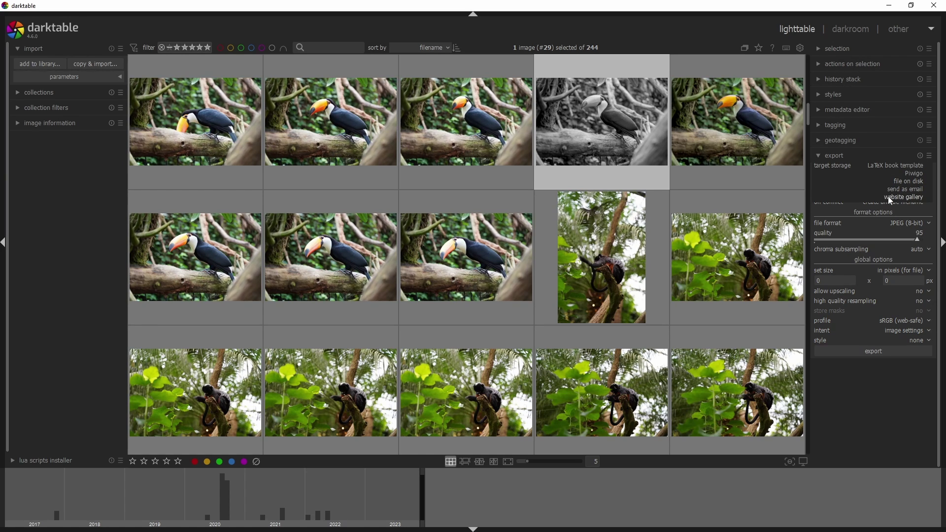
{"action": "left_click", "coordinate": [905, 189]}
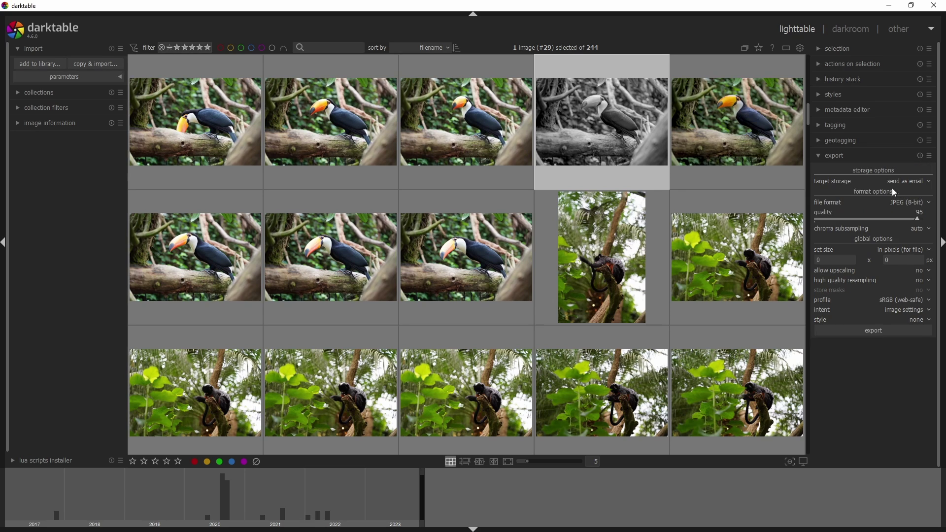
{"action": "scroll", "coordinate": [894, 189], "scroll_direction": "up", "scroll_amount": 1}
{"action": "left_click", "coordinate": [848, 194]}
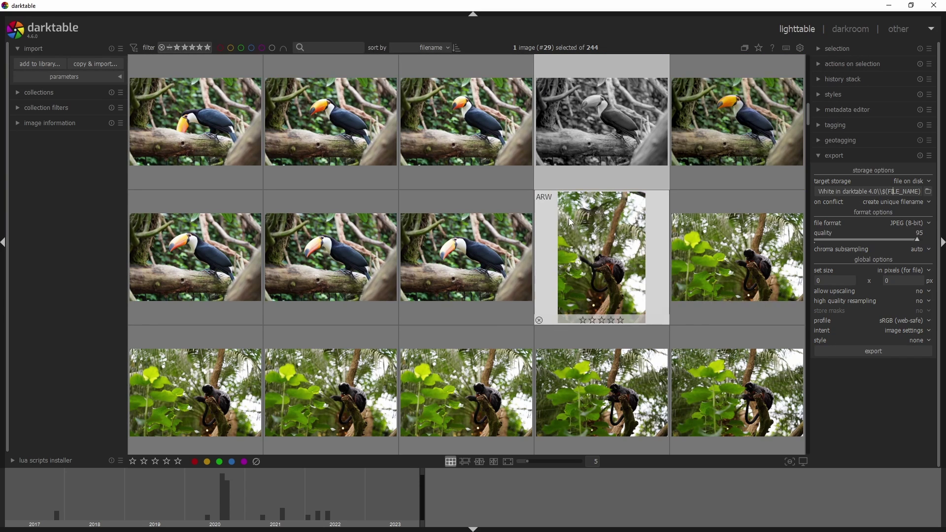
{"action": "left_click_drag", "start_coordinate": [881, 192], "coordinate": [917, 190]}
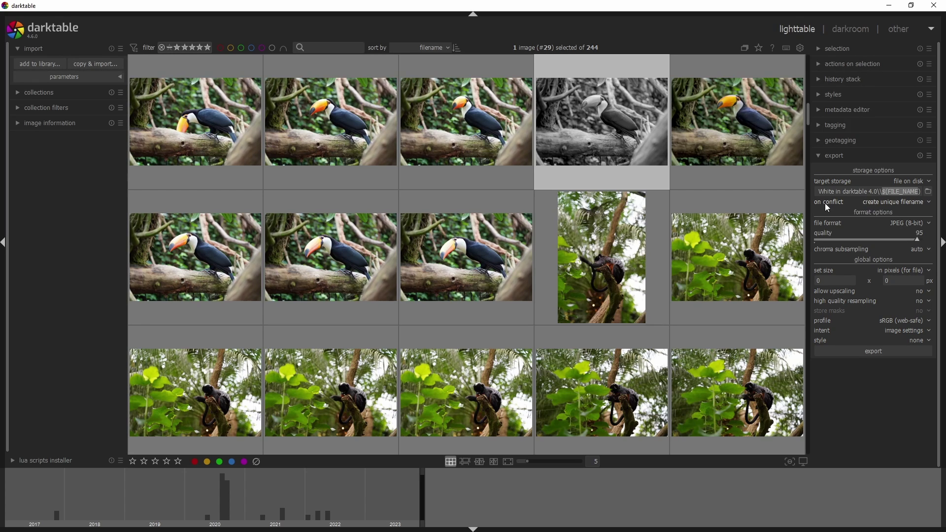
{"action": "left_click", "coordinate": [880, 204]}
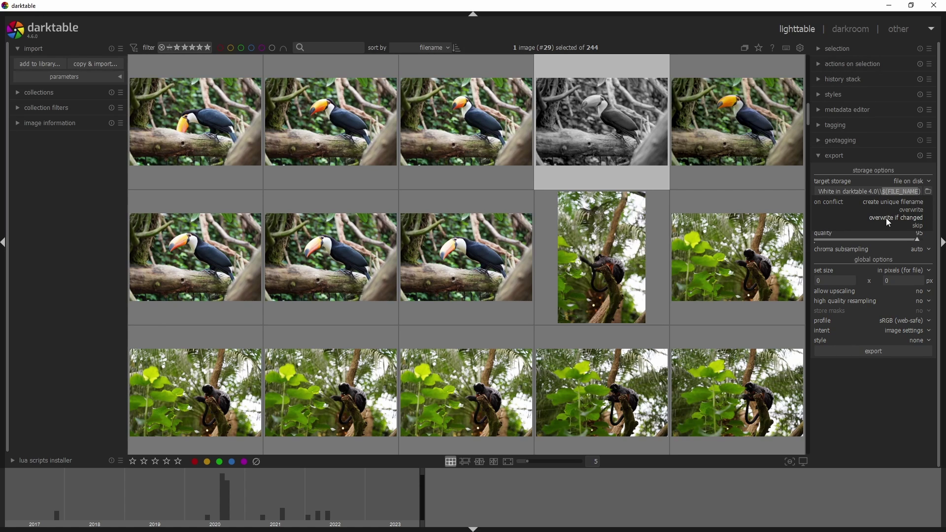
{"action": "left_click", "coordinate": [900, 201]}
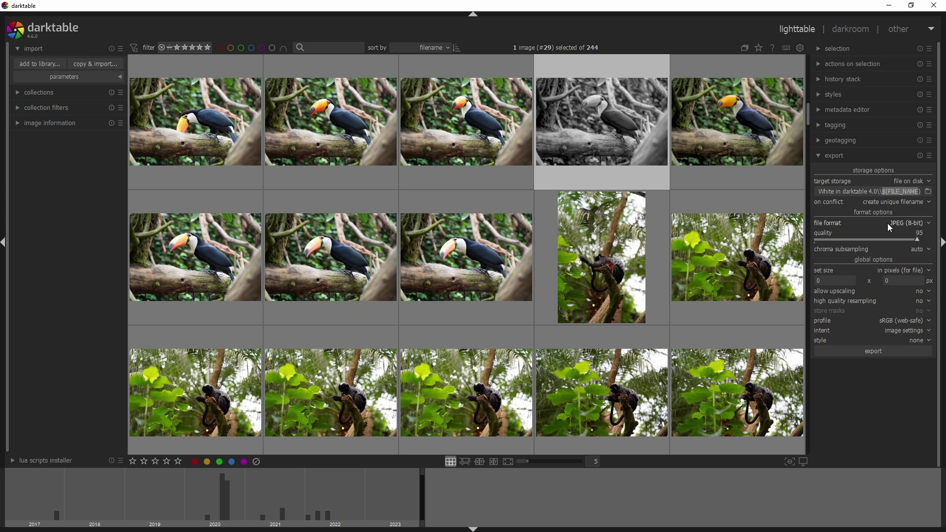
{"action": "left_click", "coordinate": [894, 224]}
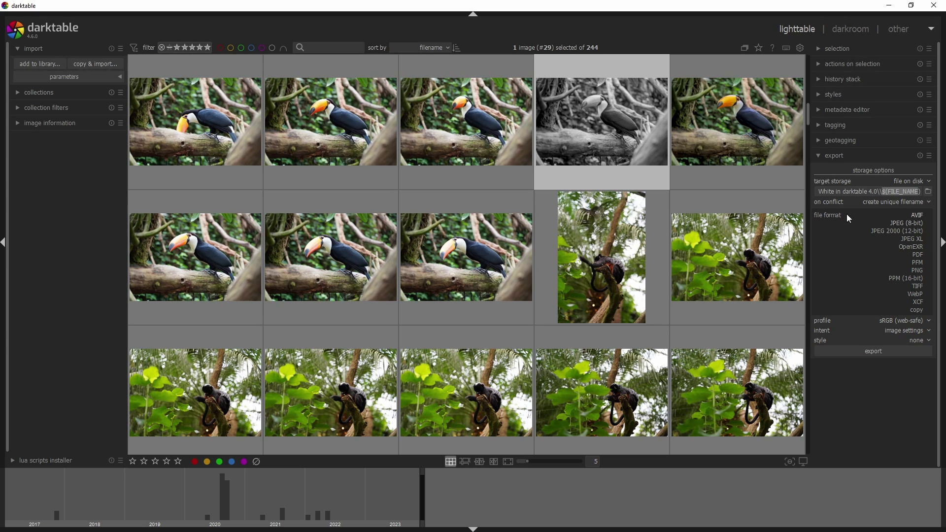
{"action": "left_click", "coordinate": [870, 203]}
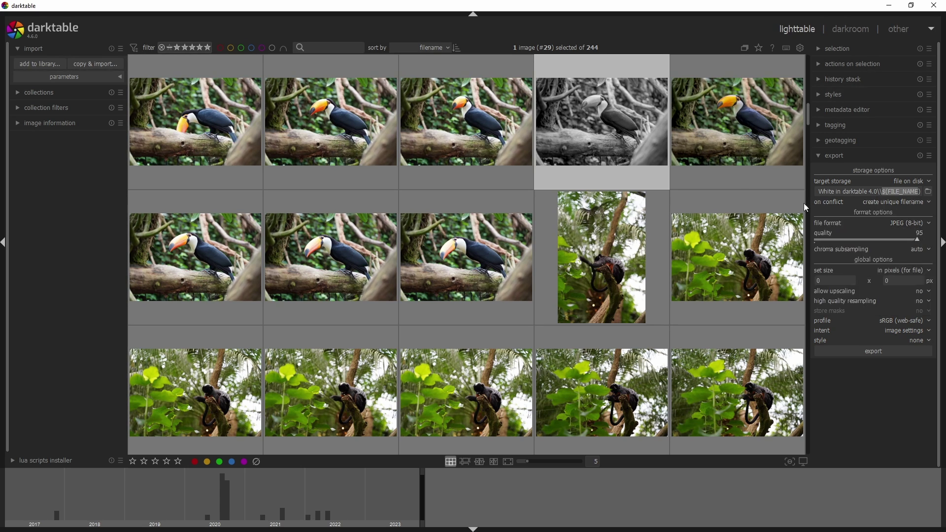
{"action": "left_click", "coordinate": [904, 222]}
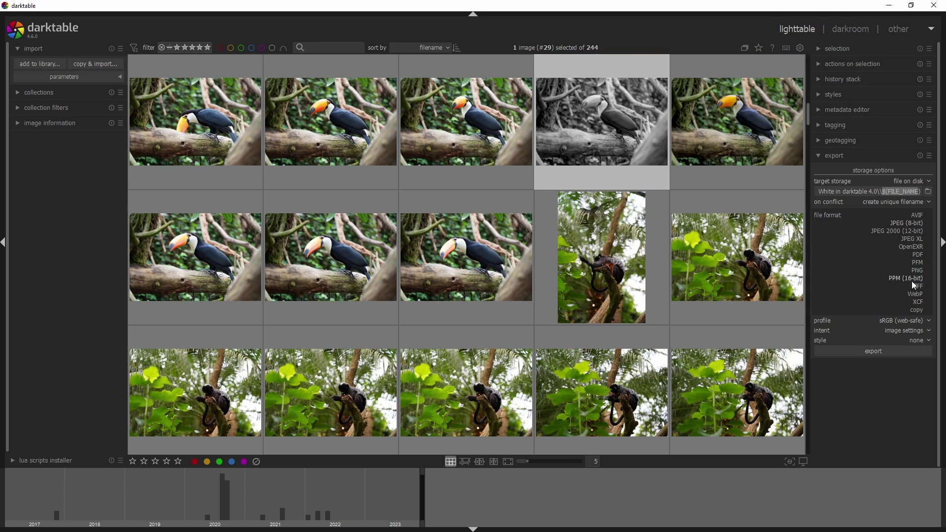
{"action": "left_click", "coordinate": [880, 202]}
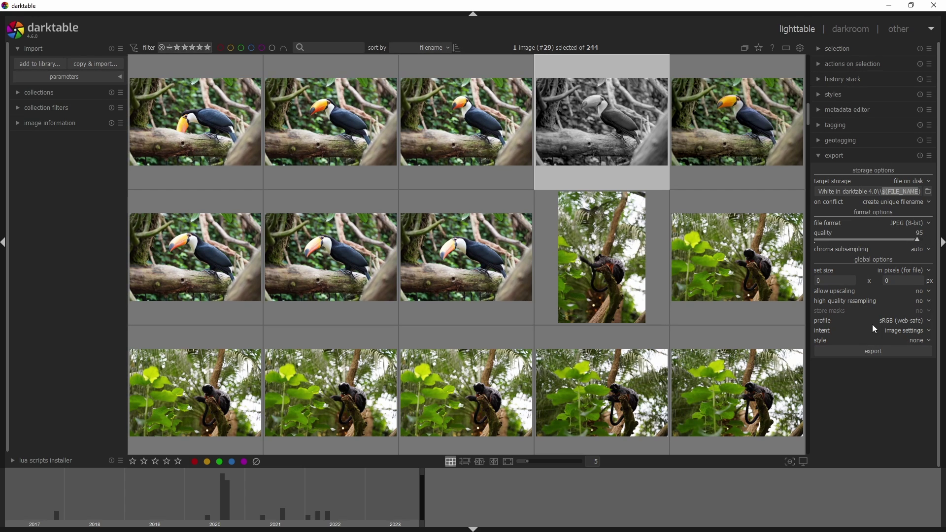
{"action": "left_click", "coordinate": [897, 323]}
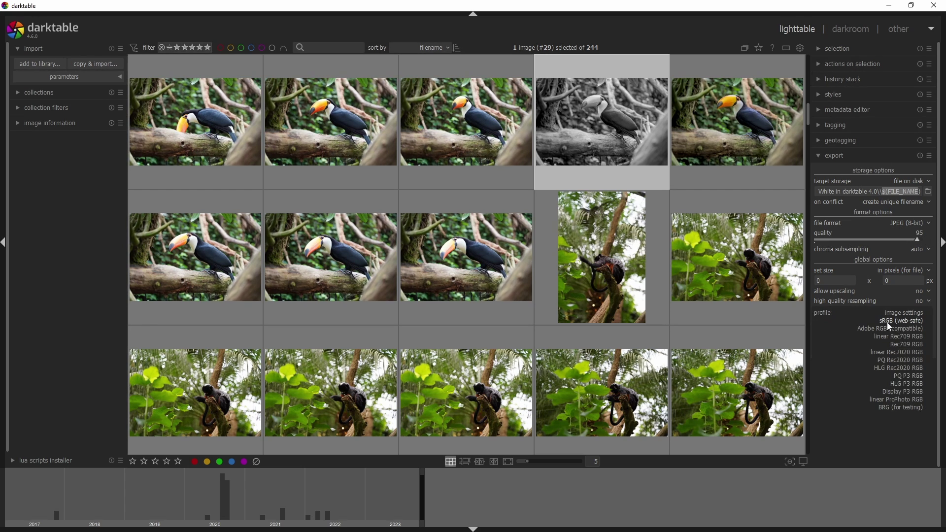
{"action": "left_click", "coordinate": [888, 320]}
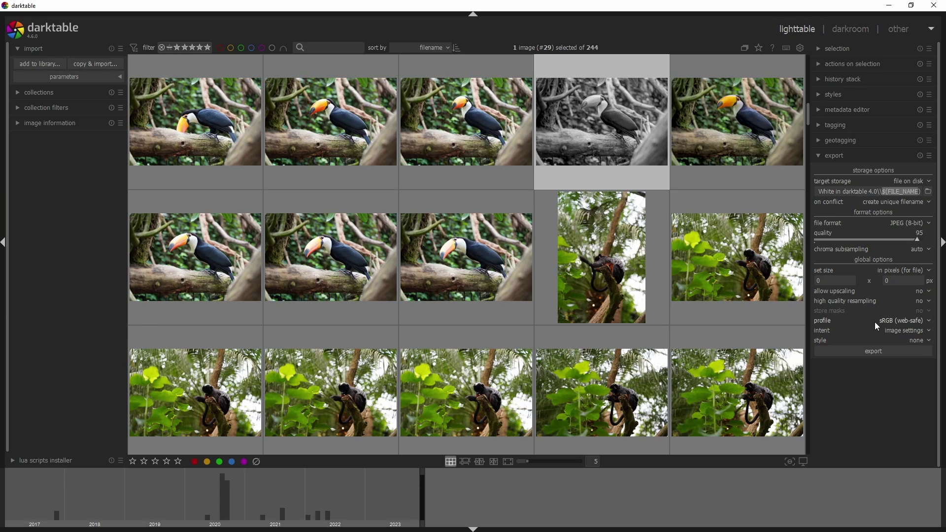
{"action": "left_click", "coordinate": [881, 337]}
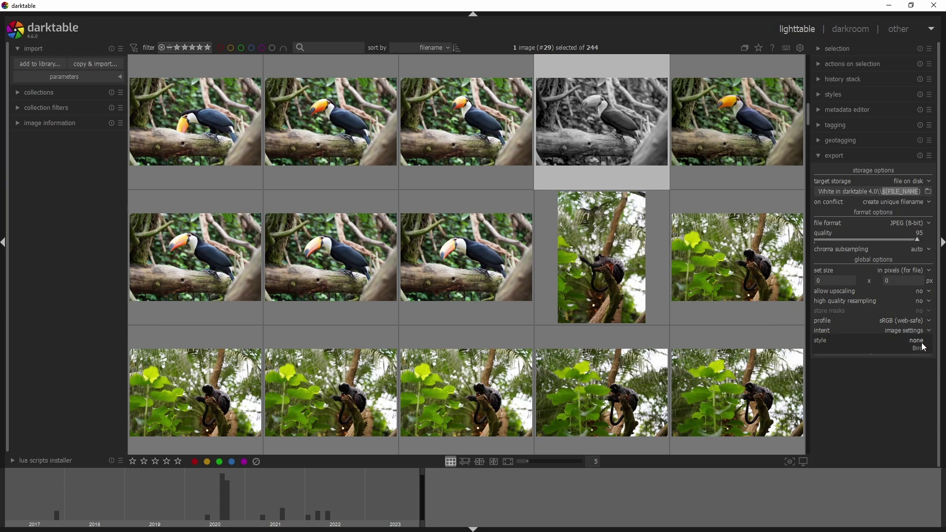
{"action": "left_click", "coordinate": [916, 340]}
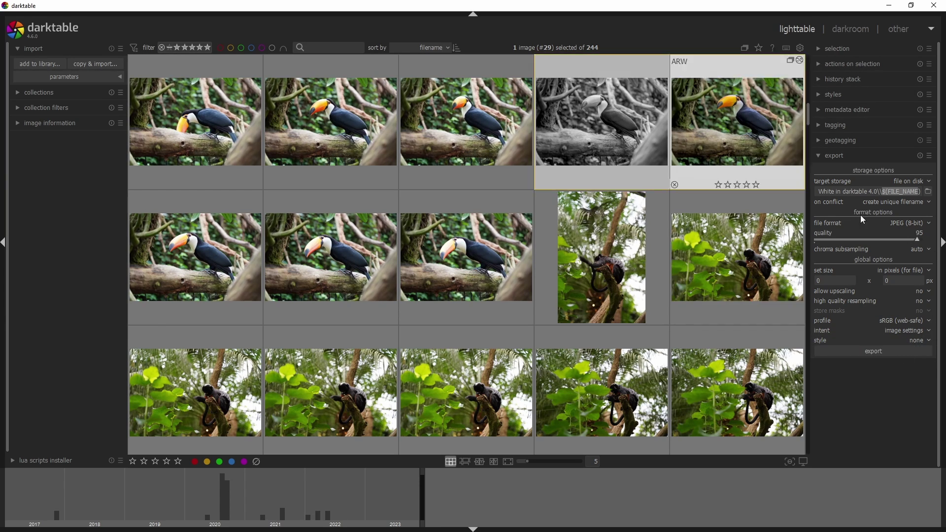
{"action": "left_click", "coordinate": [918, 341]}
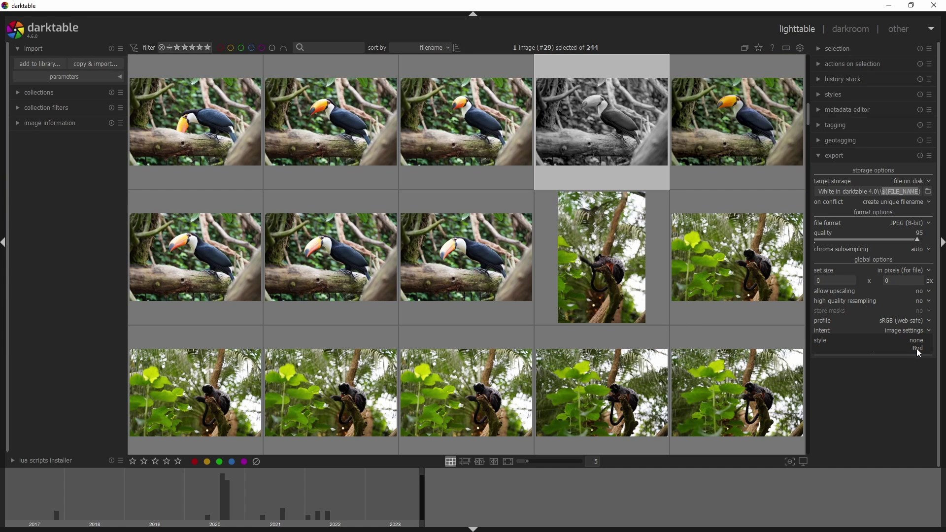
{"action": "key", "text": "Escape"}
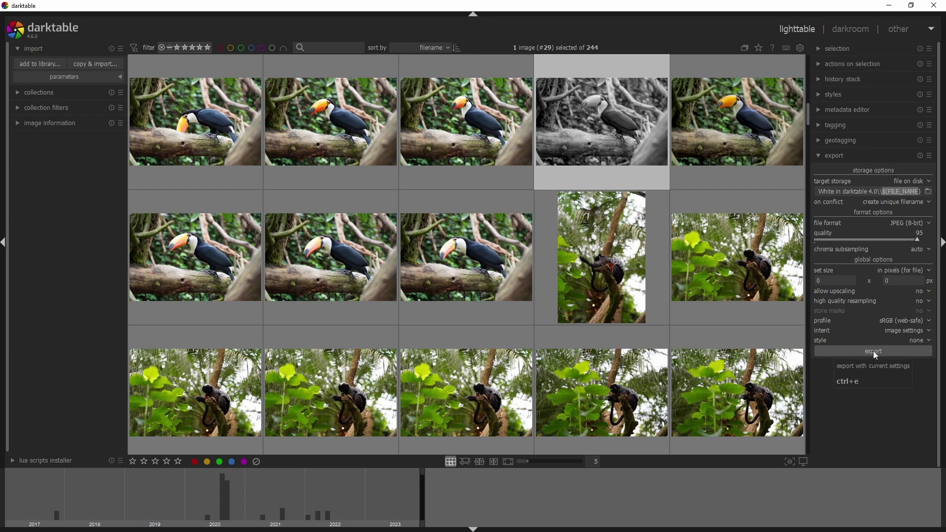
- Open the toucan photo in the darkroom, with the JPEG 8-bit, quality 95, sRGB export settings shown
{"action": "left_click", "coordinate": [860, 31]}
{"action": "left_click", "coordinate": [29, 256]}
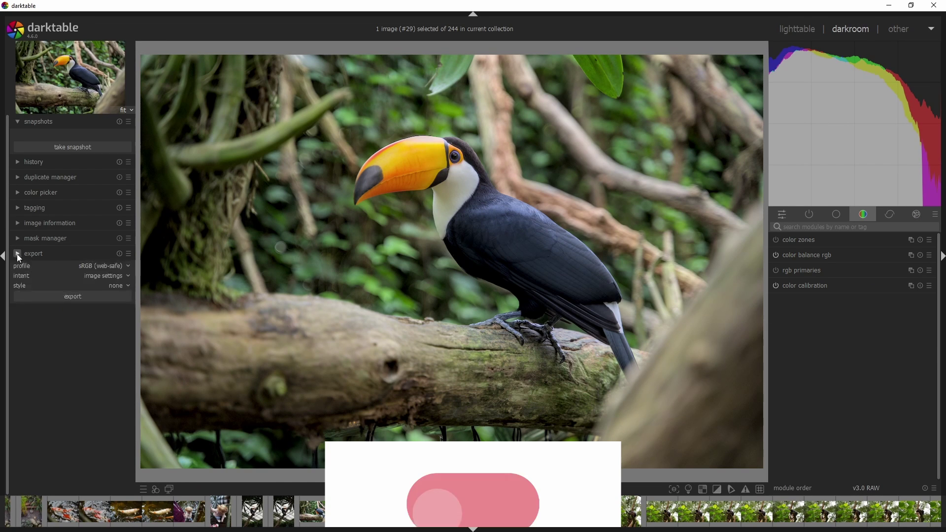
{"action": "left_click", "coordinate": [18, 254]}
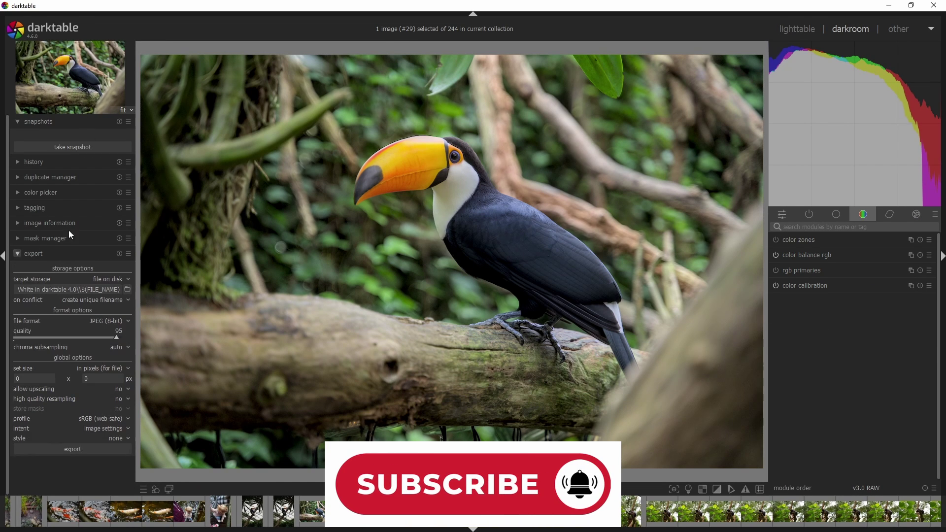